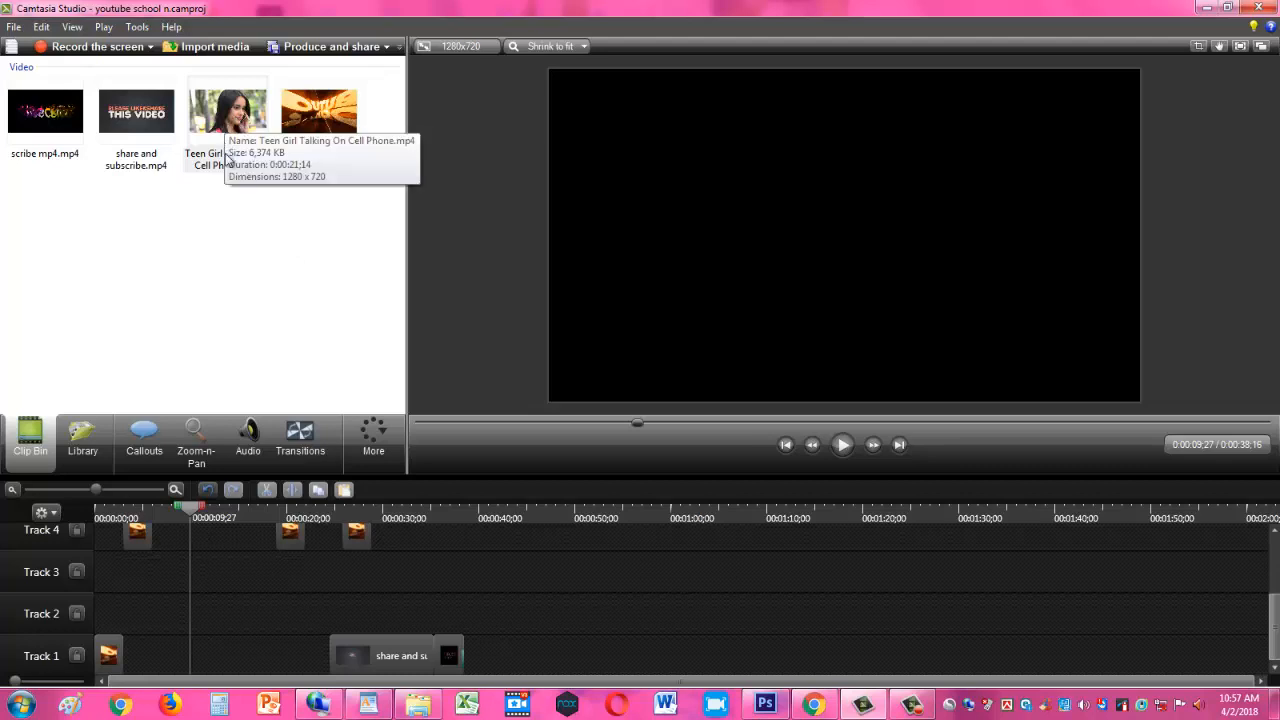
- Insert Teen Girl Talking On Cell Phone.mp4 on Track 1 directly after the intro clip, ahead of the share and subscribe clip
drag(220, 118, 214, 567)
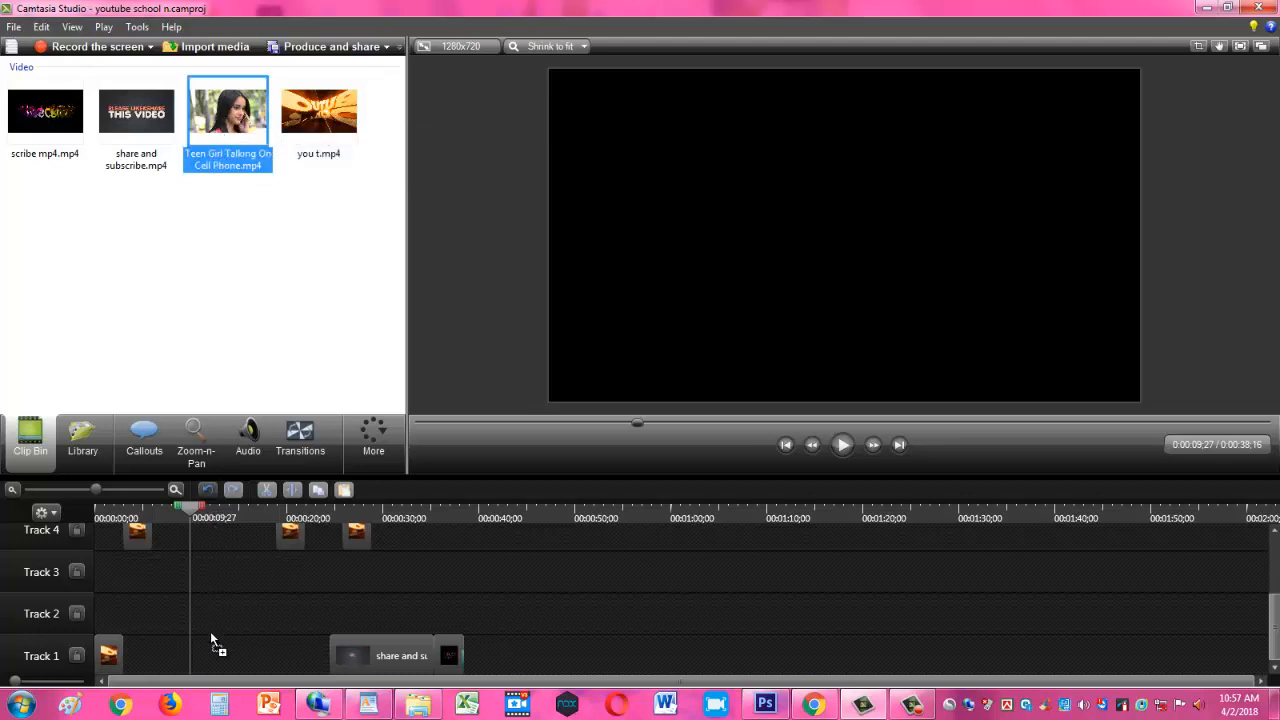
drag(200, 656, 201, 655)
drag(298, 660, 201, 664)
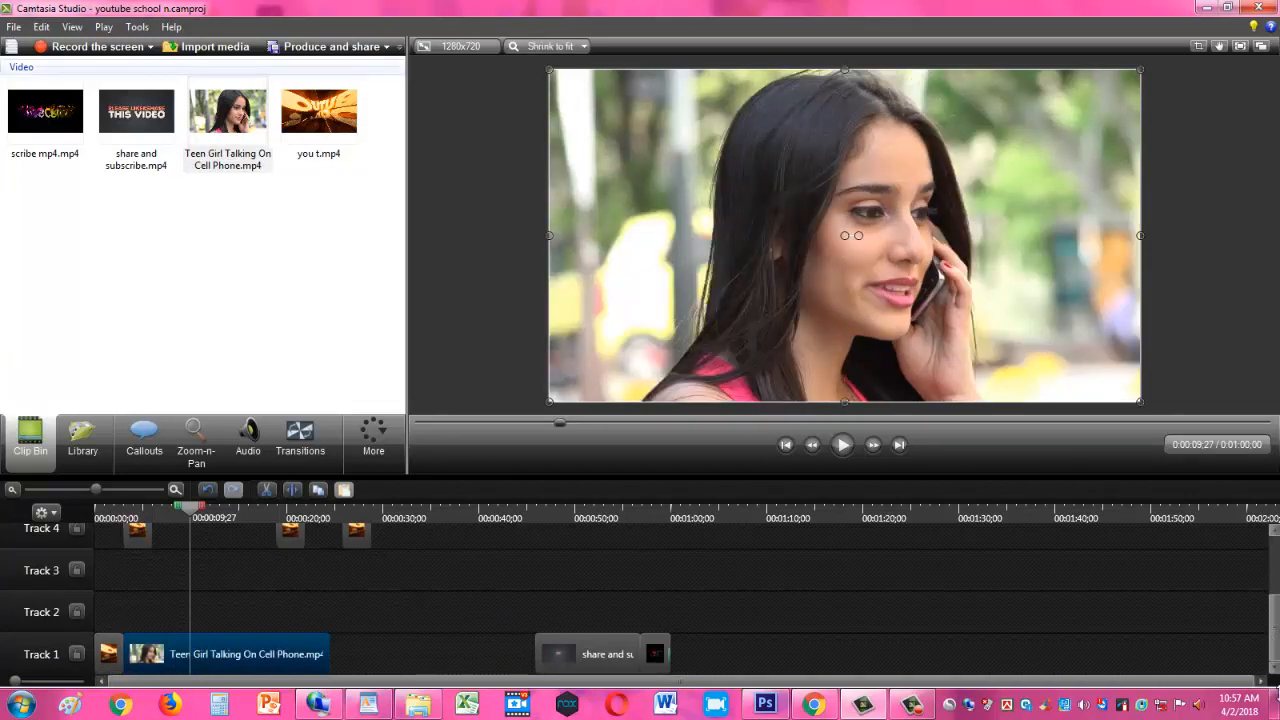
- Place a second copy of Teen Girl Talking On Cell Phone.mp4 on Track 3, aligned with the same clip on Track 1
mouse_move(1276, 643)
mouse_down()
mouse_move(1277, 610)
mouse_move(1277, 655)
mouse_up()
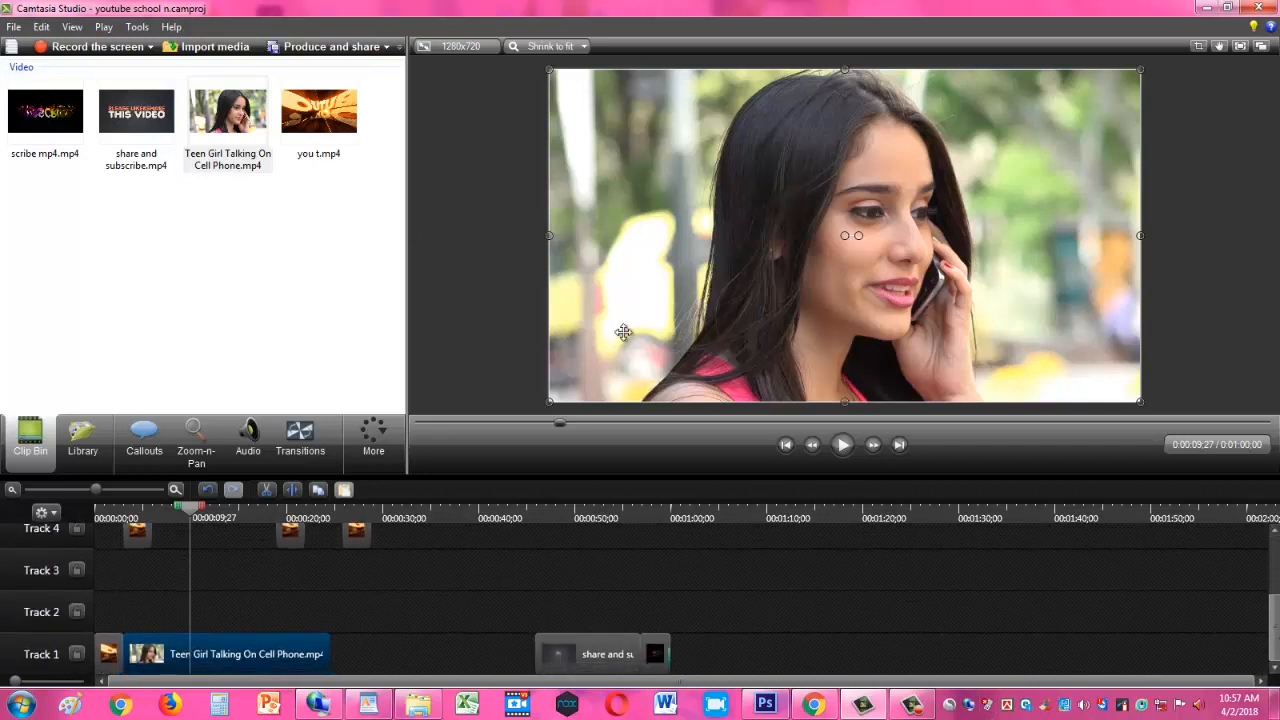
drag(1277, 600, 1277, 578)
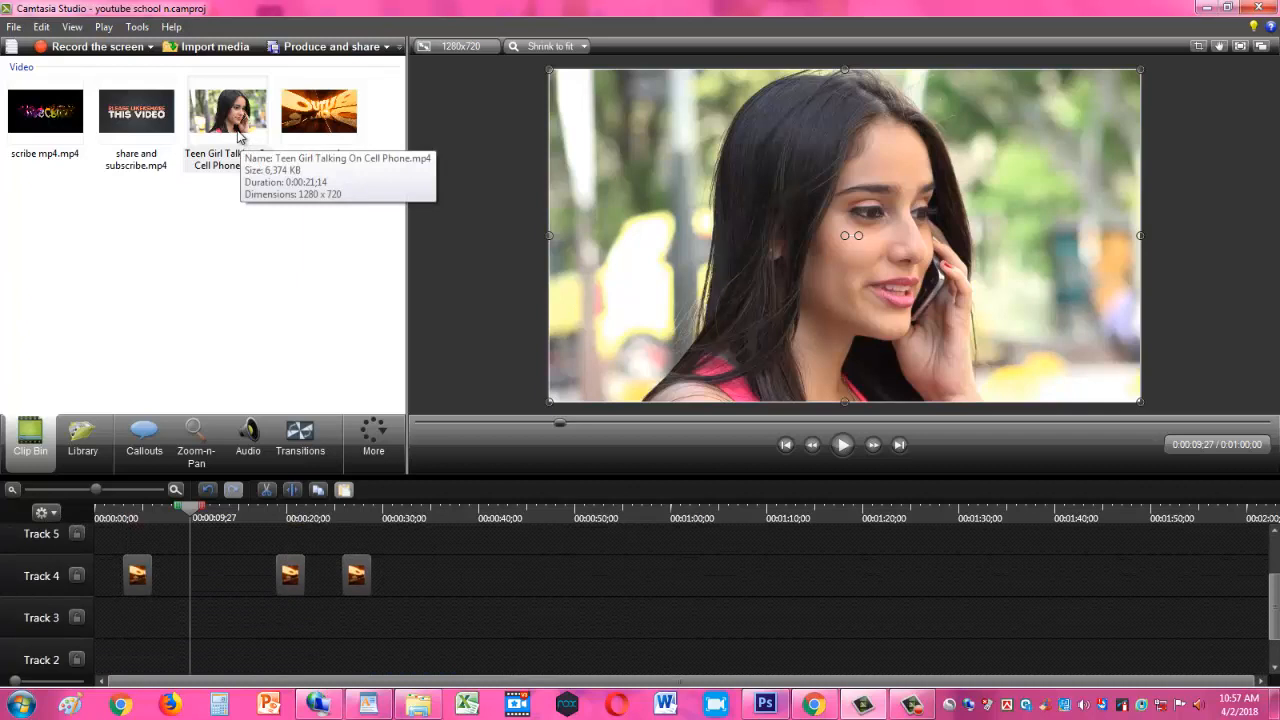
drag(231, 140, 268, 545)
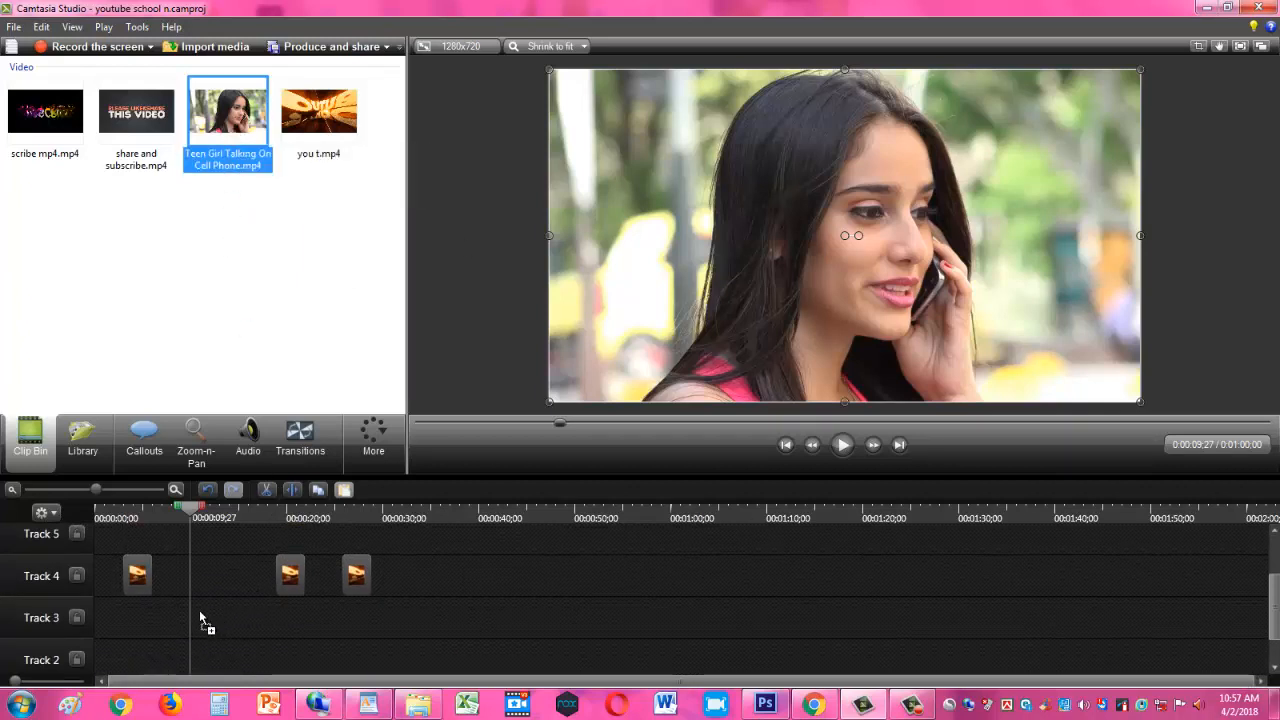
drag(200, 612, 198, 609)
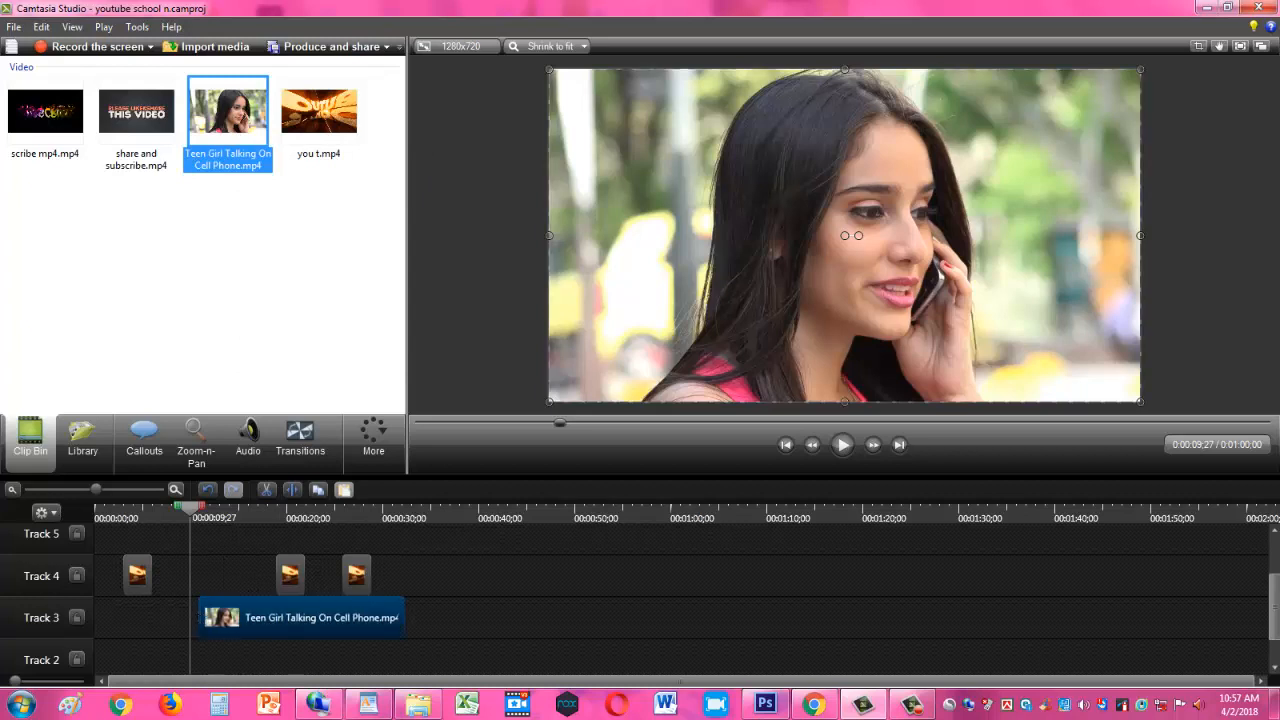
drag(1272, 620, 1278, 638)
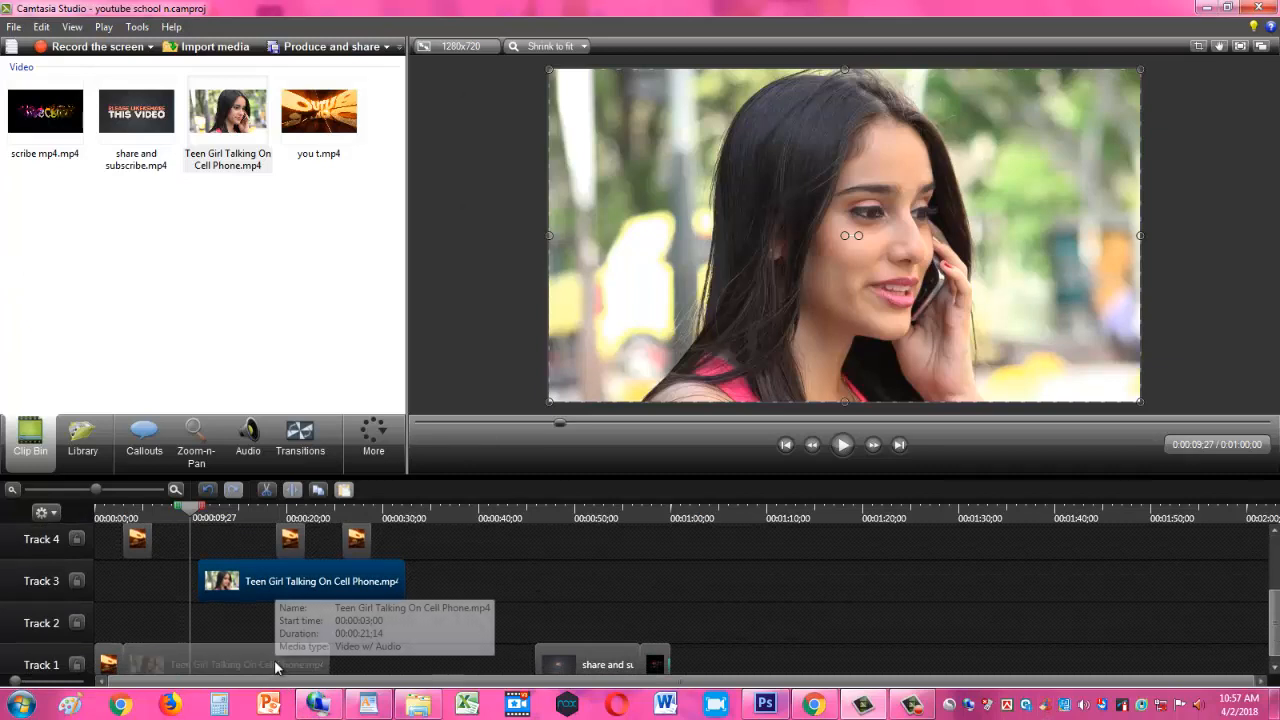
drag(286, 584, 212, 573)
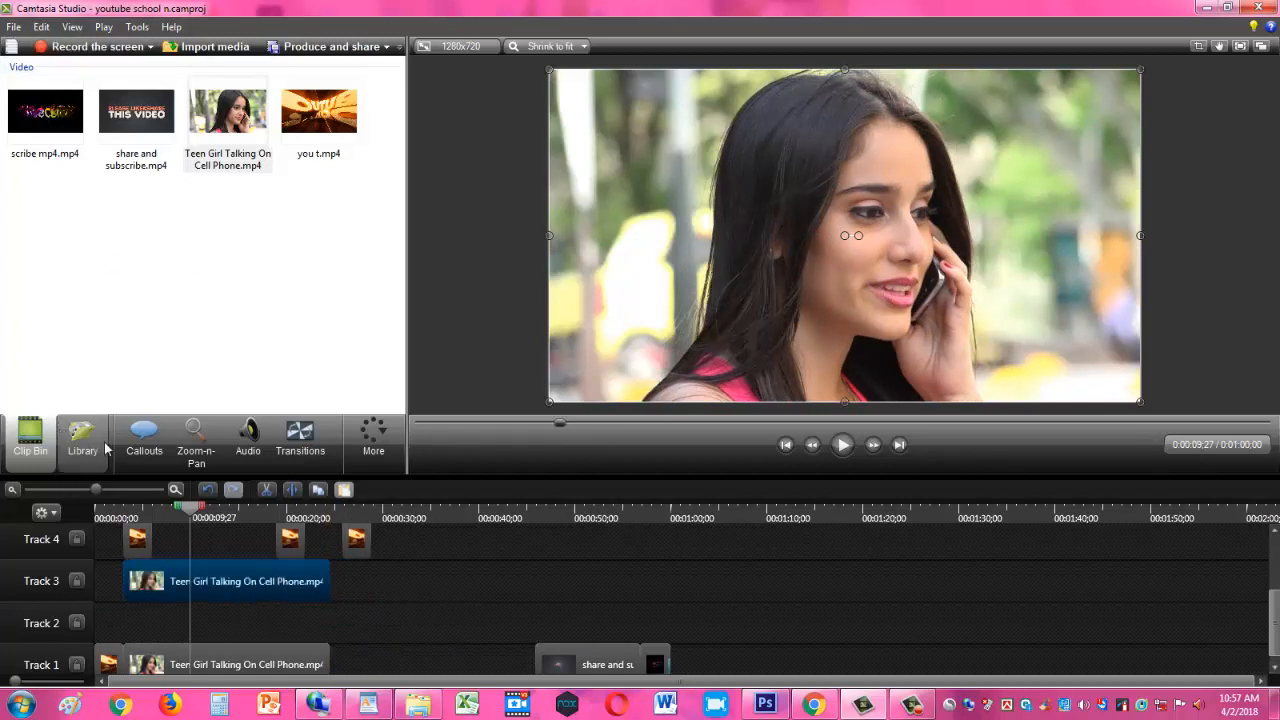
- Add a Blur callout and place it on Track 2, extended to span the full length of the phone-call clips
click(144, 445)
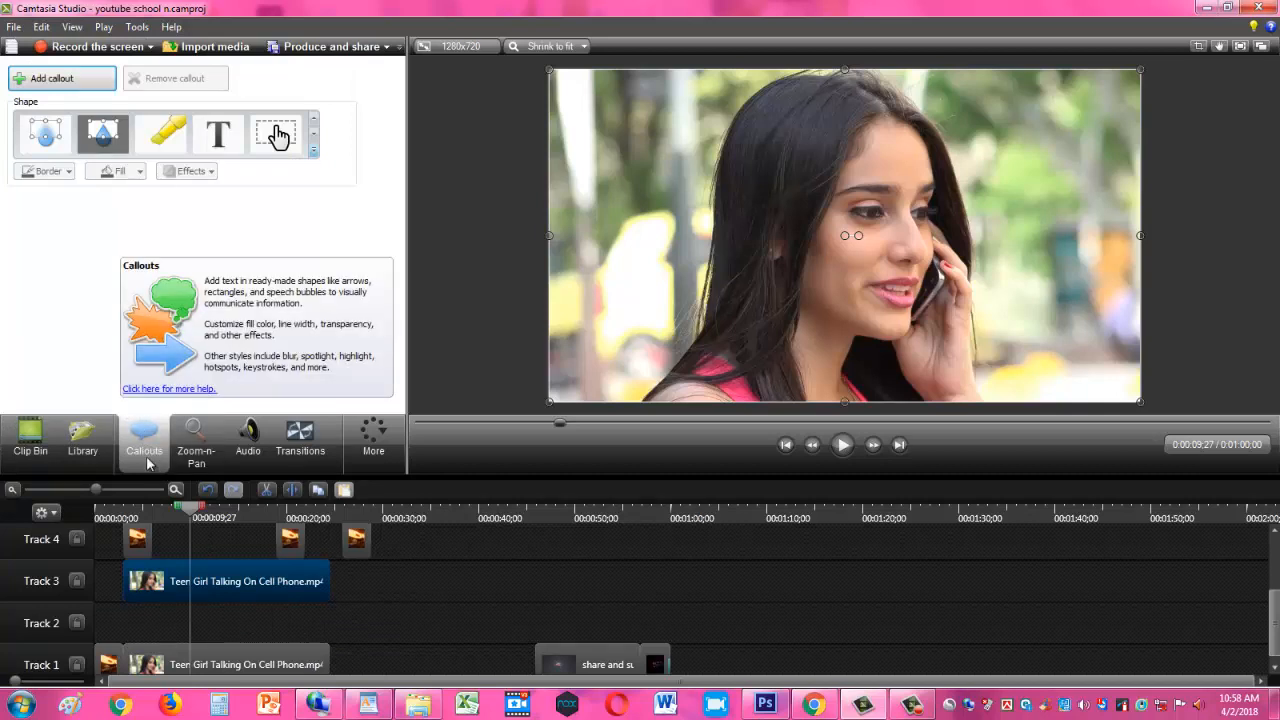
click(314, 152)
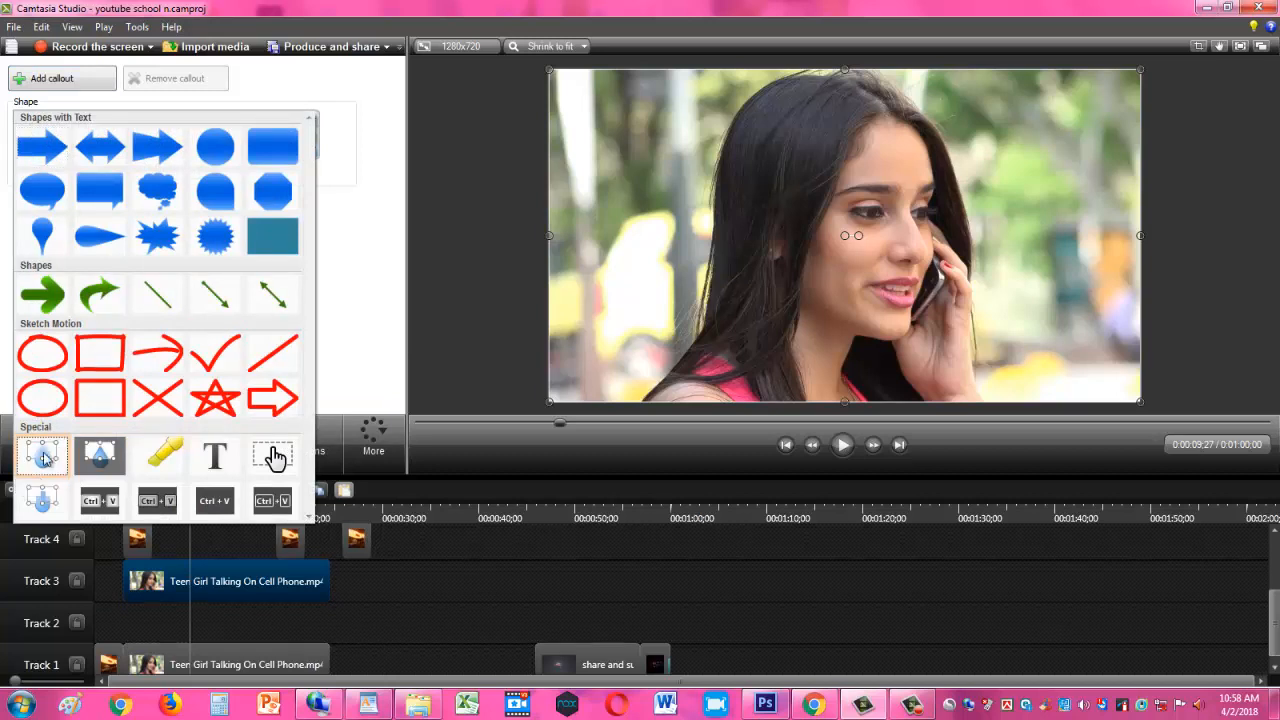
click(38, 494)
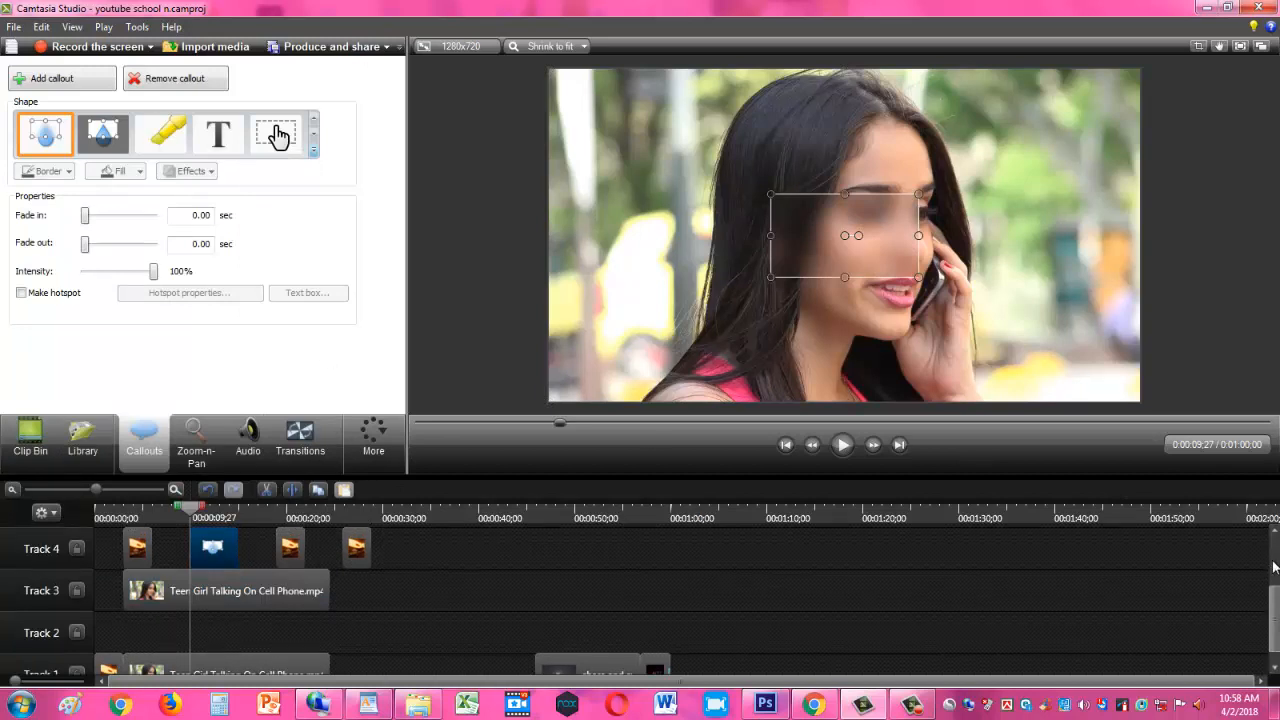
scroll(1276, 600, down, 1)
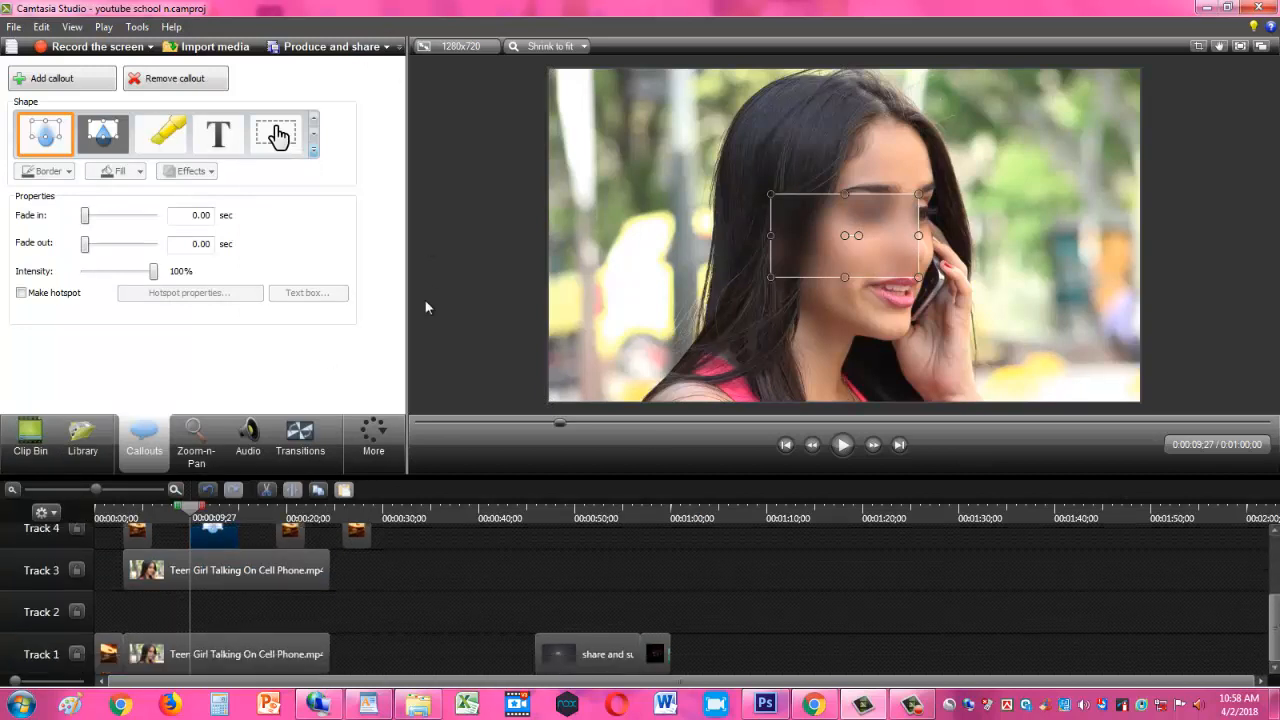
drag(218, 541, 258, 541)
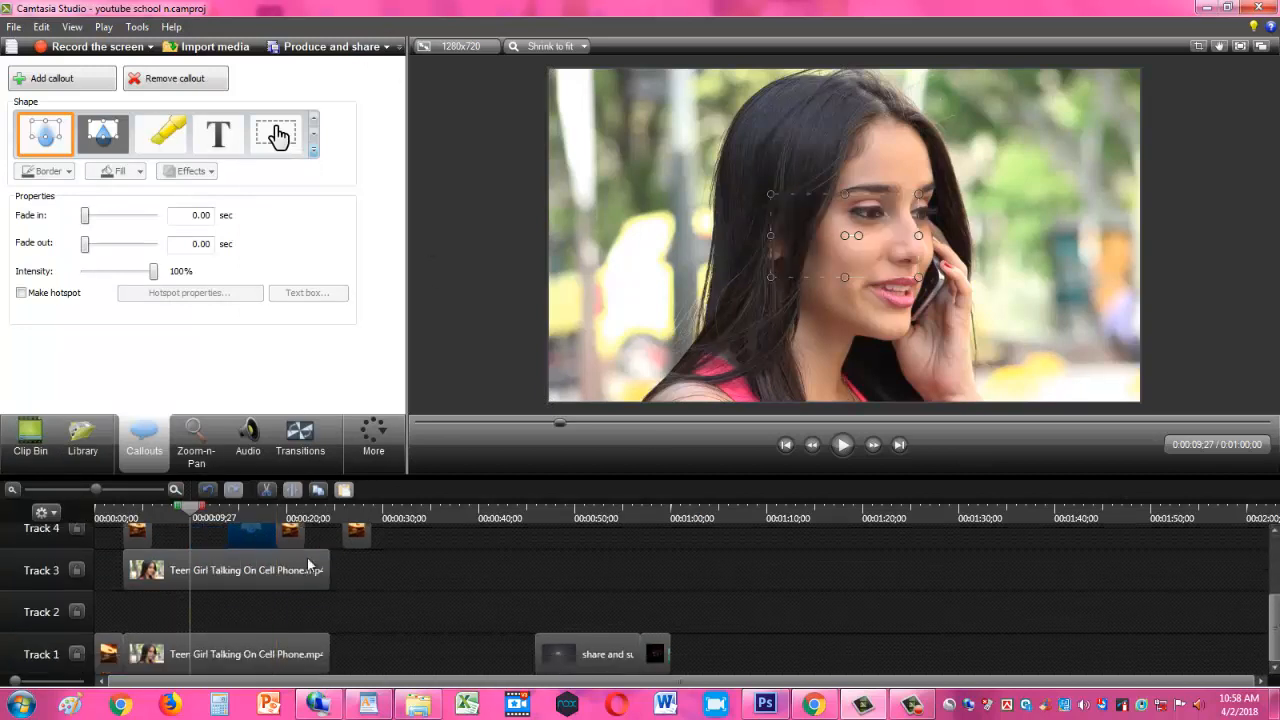
drag(365, 566, 330, 618)
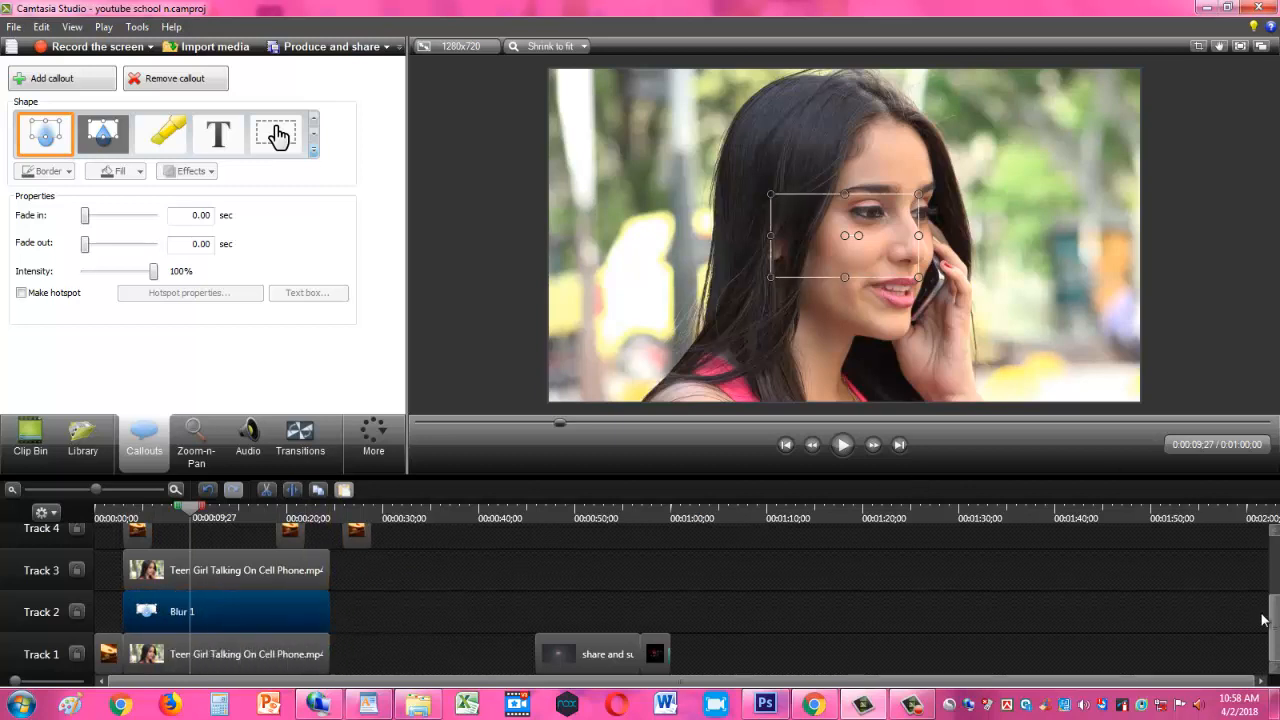
- Scale the Track 3 clip down to a smaller overlay over the Track 1 video, playing it back to check the size
scroll(1268, 621, up, 2)
scroll(1270, 622, down, 1)
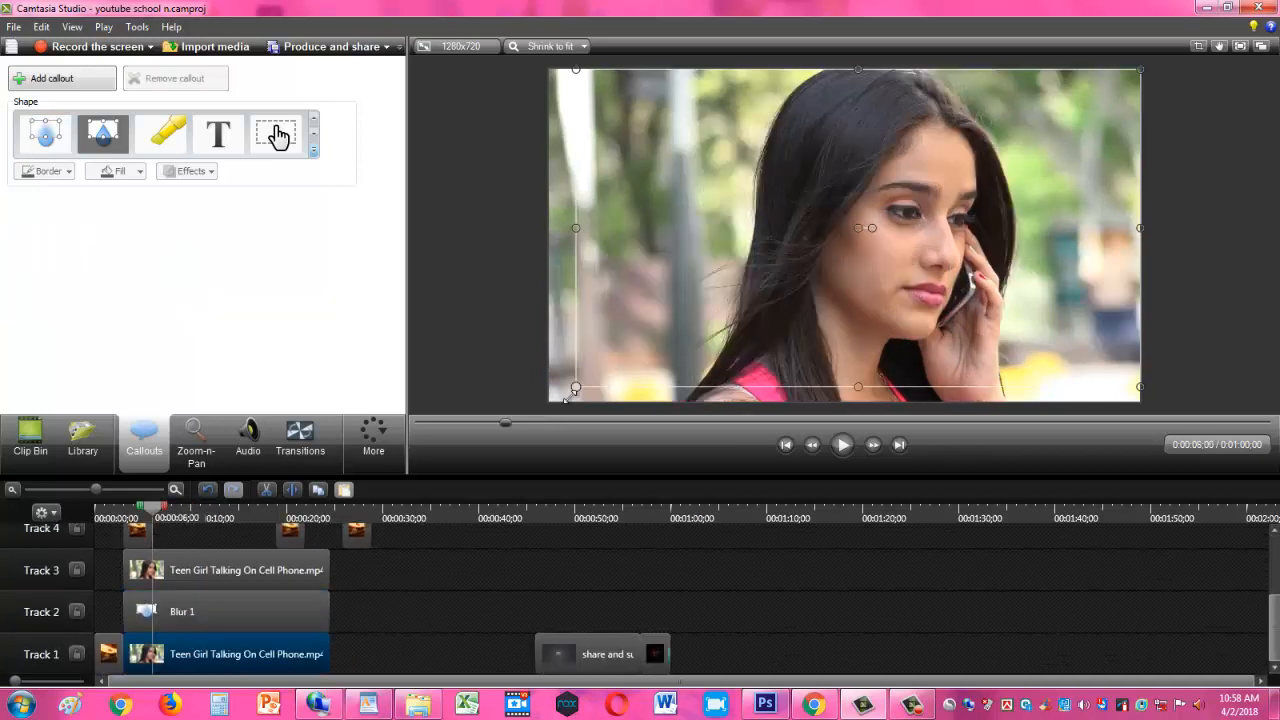
drag(574, 388, 551, 400)
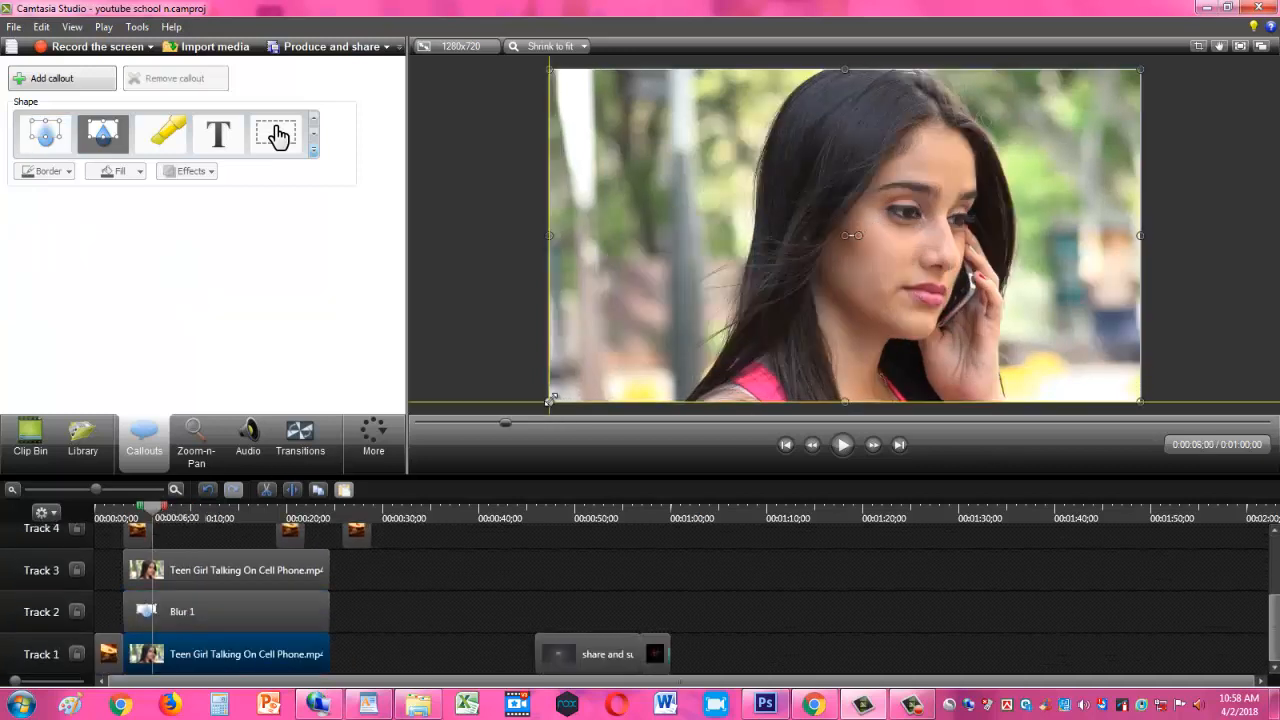
click(210, 573)
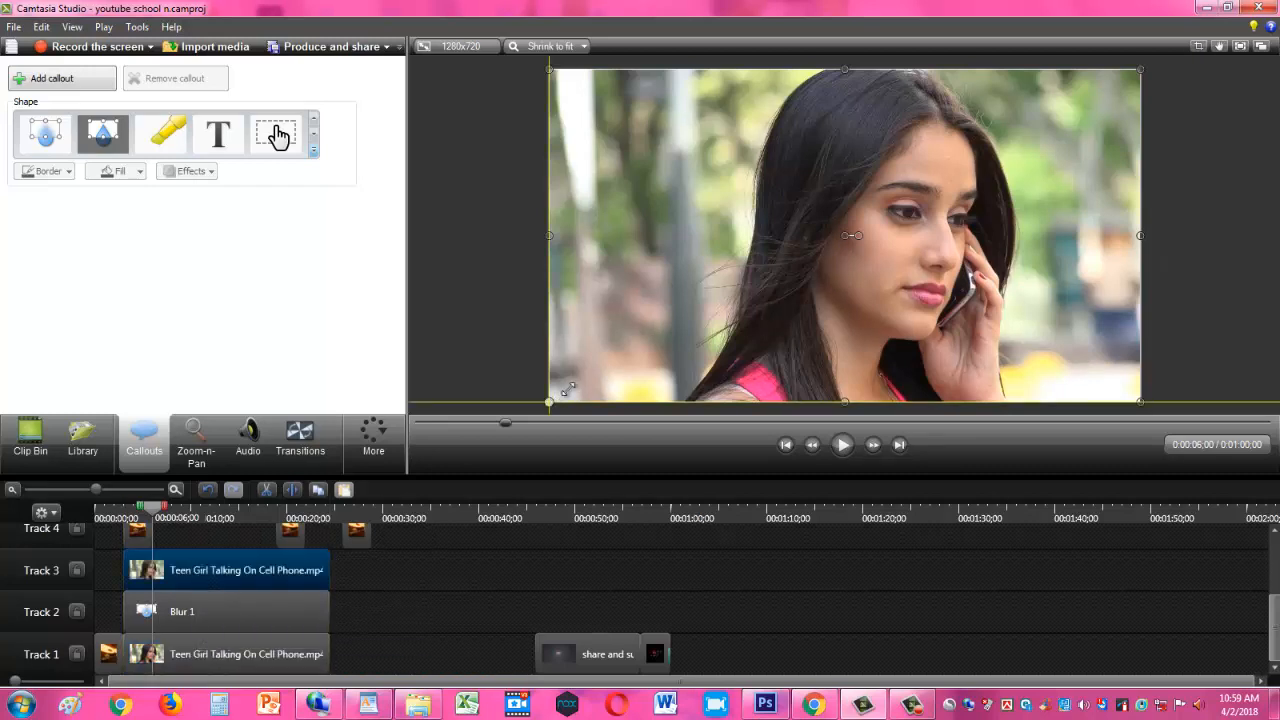
drag(553, 396, 655, 345)
drag(924, 250, 875, 275)
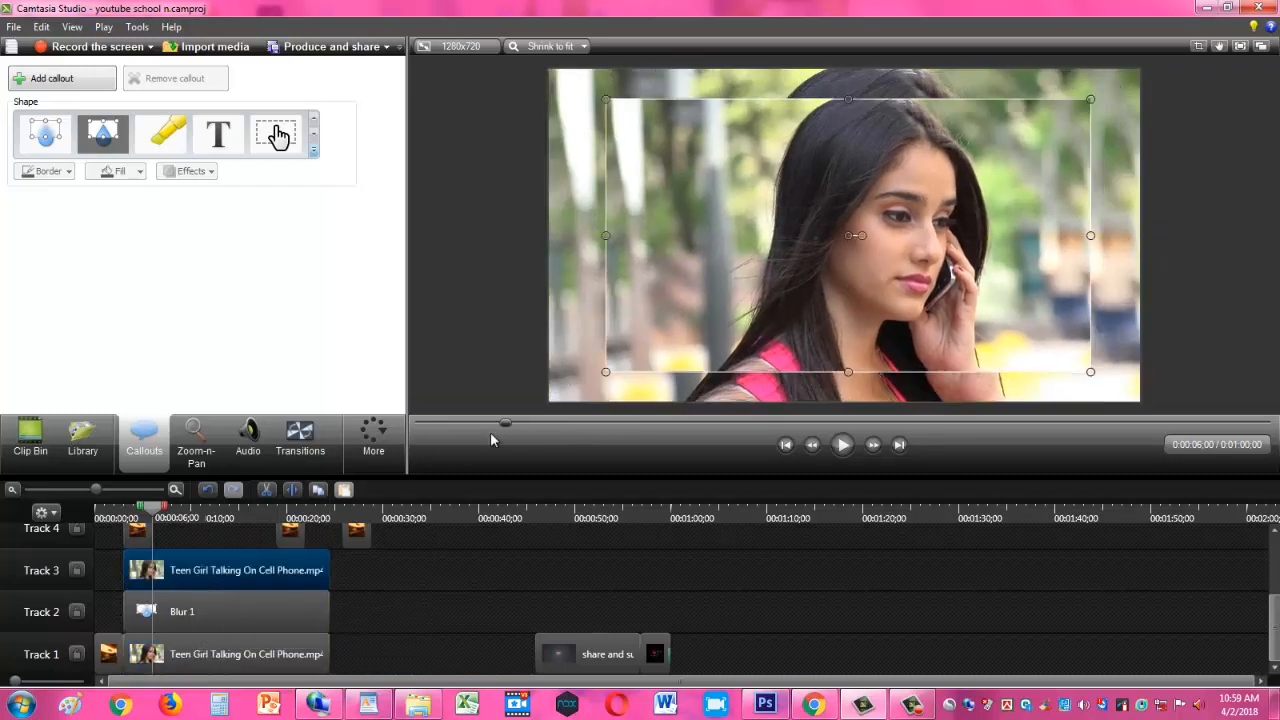
click(843, 445)
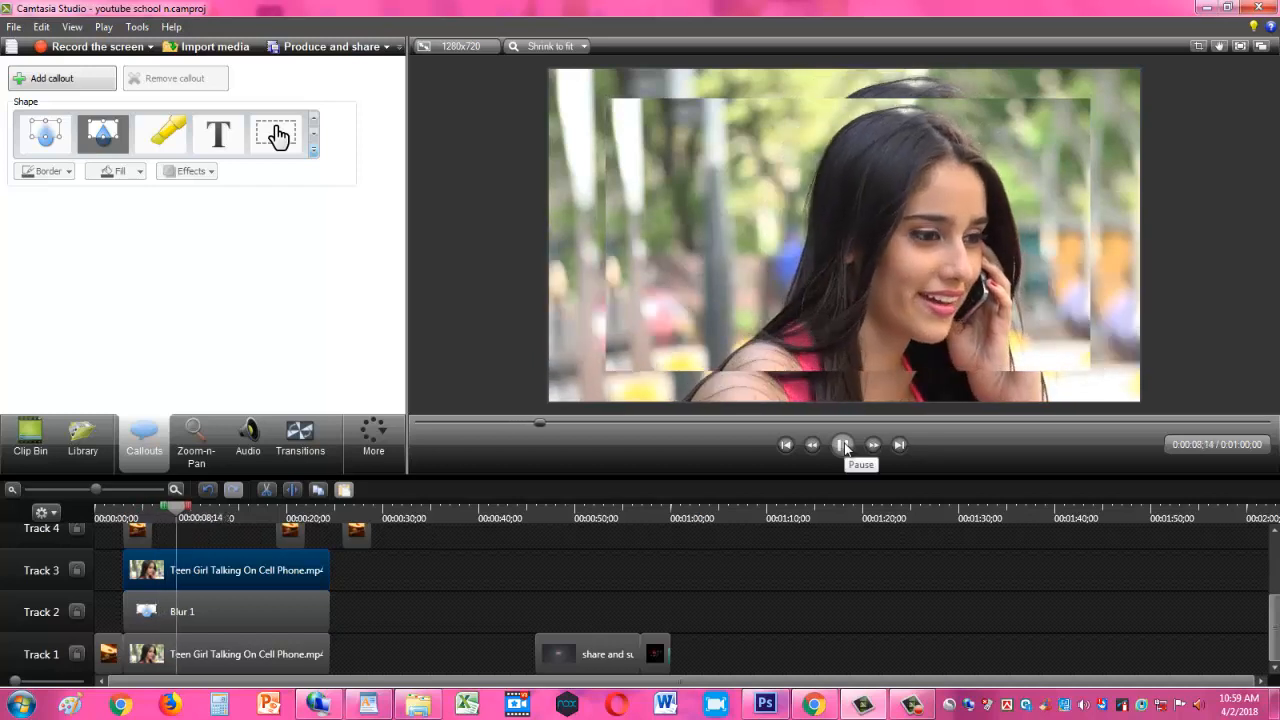
click(843, 445)
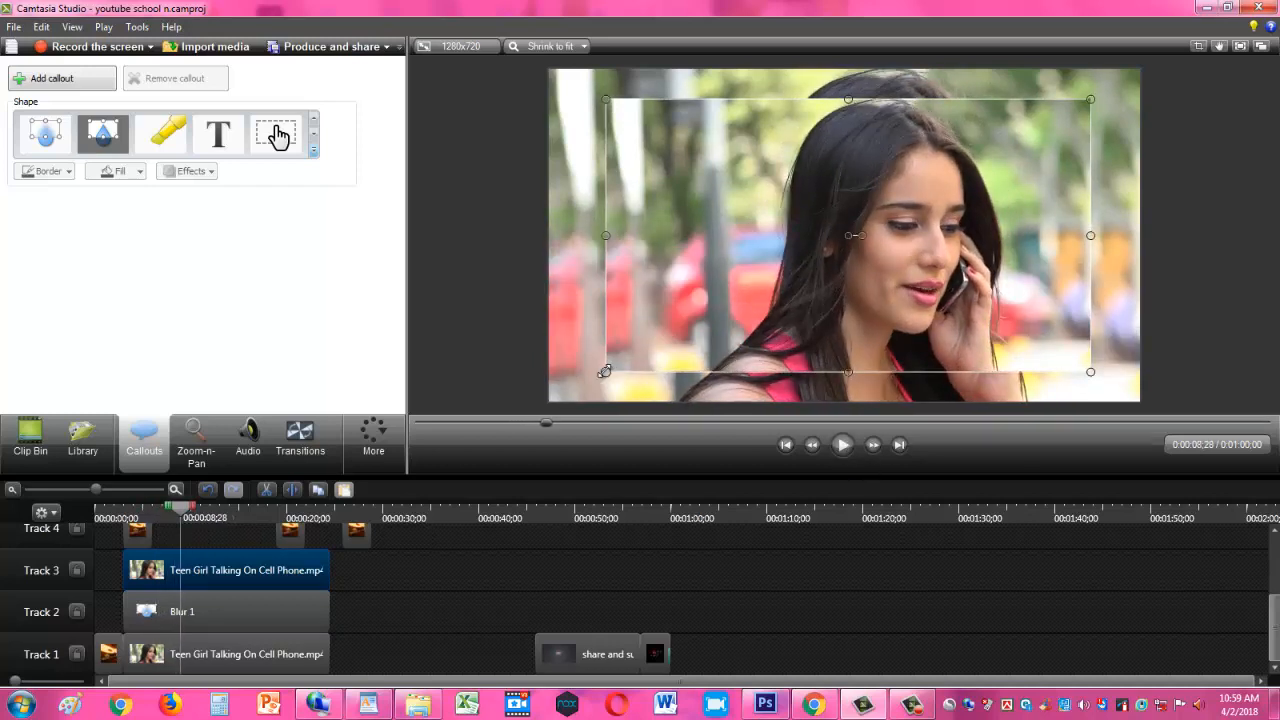
drag(605, 371, 714, 316)
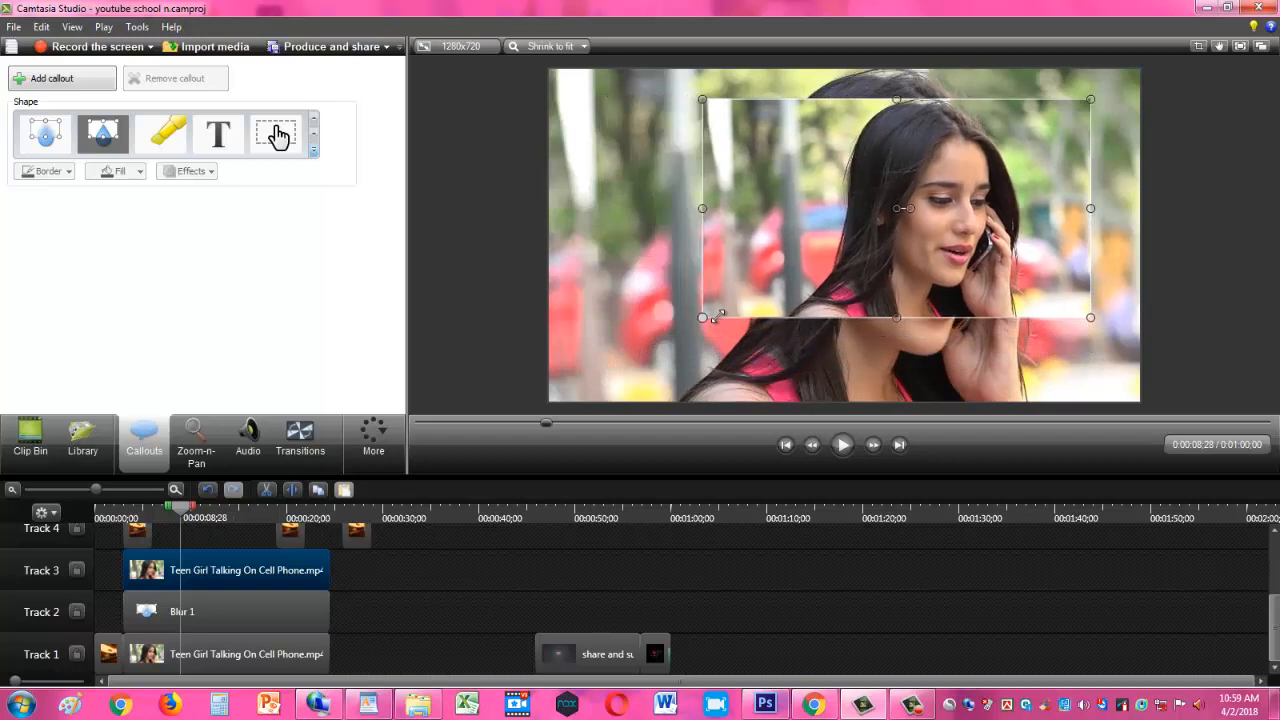
click(841, 446)
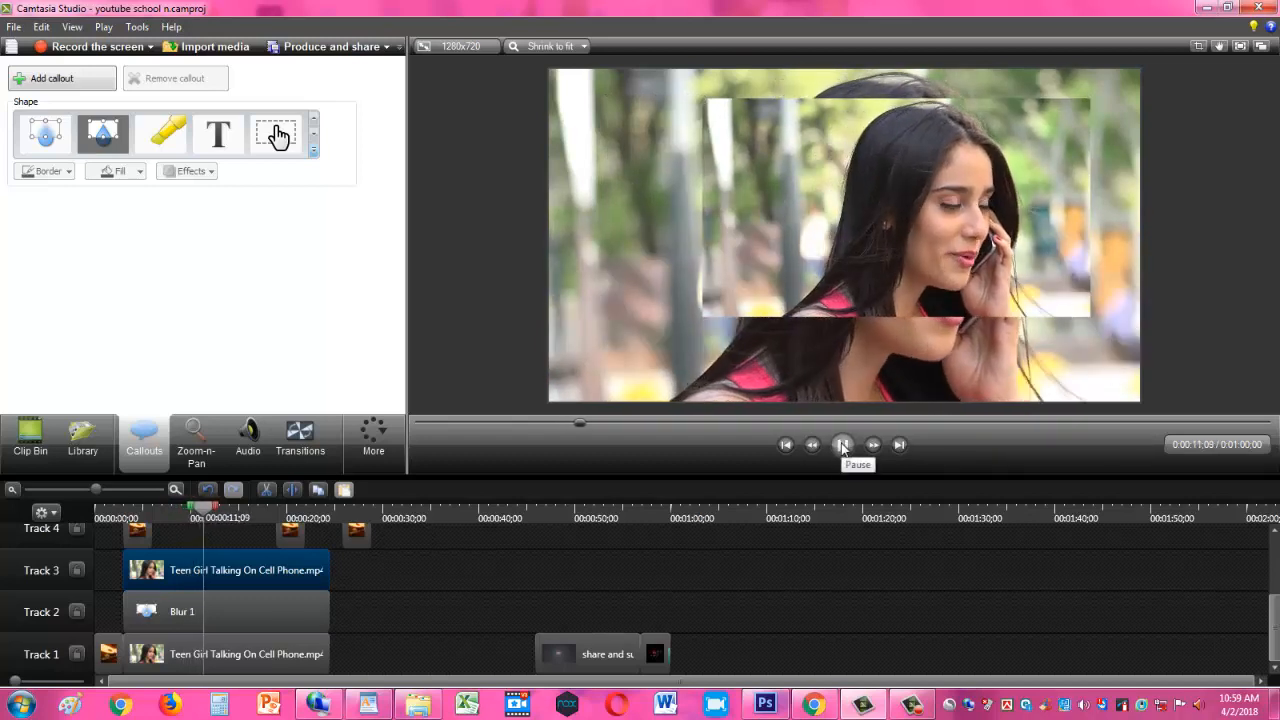
click(843, 446)
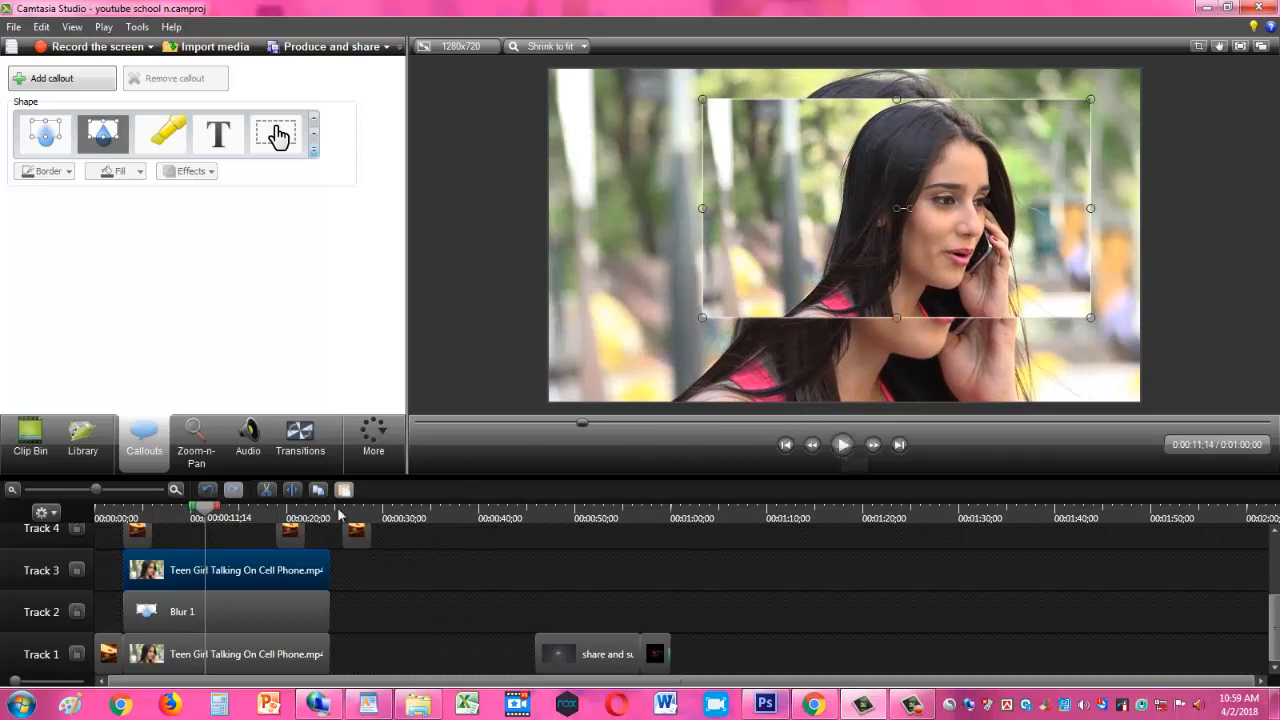
- Move the Track 3 overlay toward the frame's centre, stretch it to full frame height and narrow it from both sides
click(253, 654)
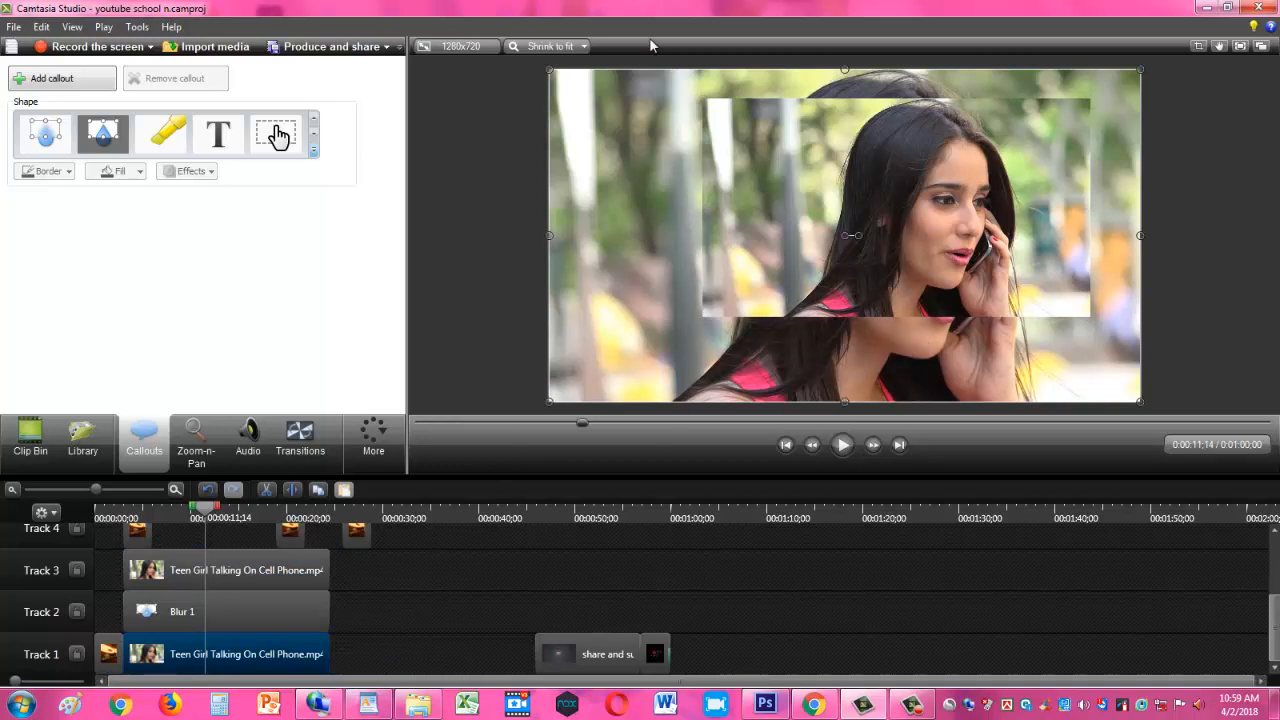
drag(882, 234, 836, 247)
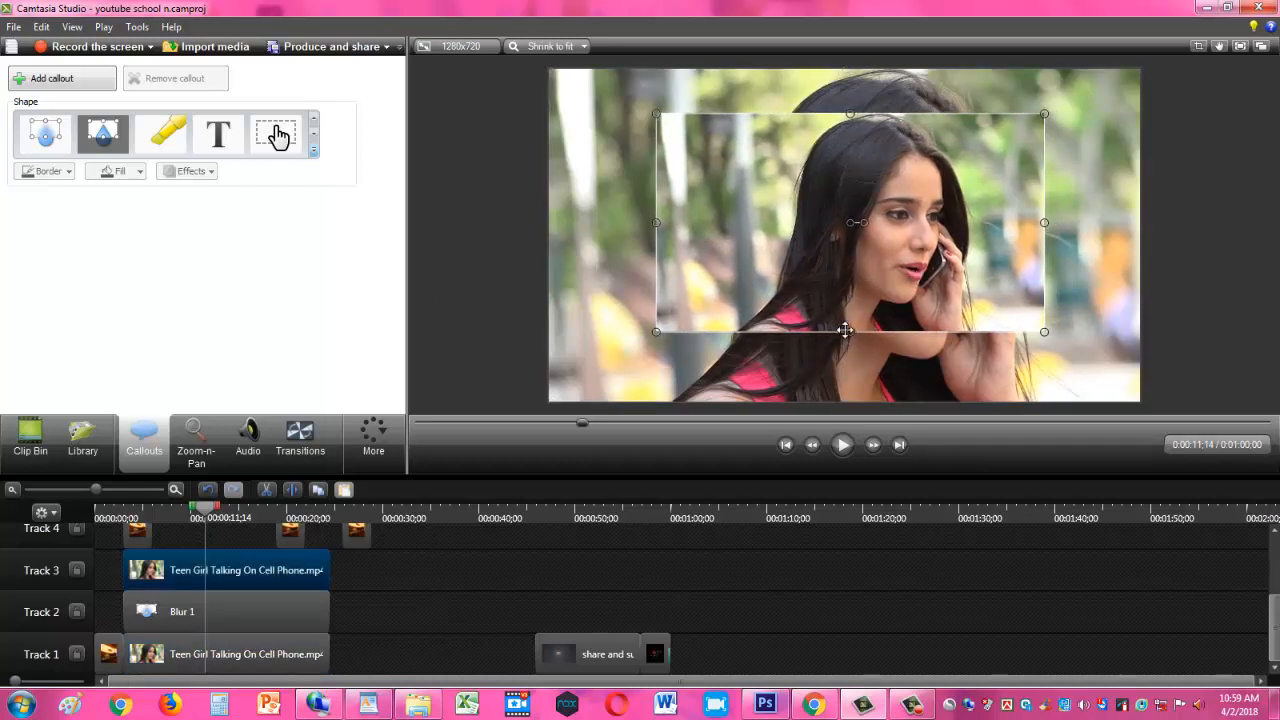
drag(848, 332, 849, 401)
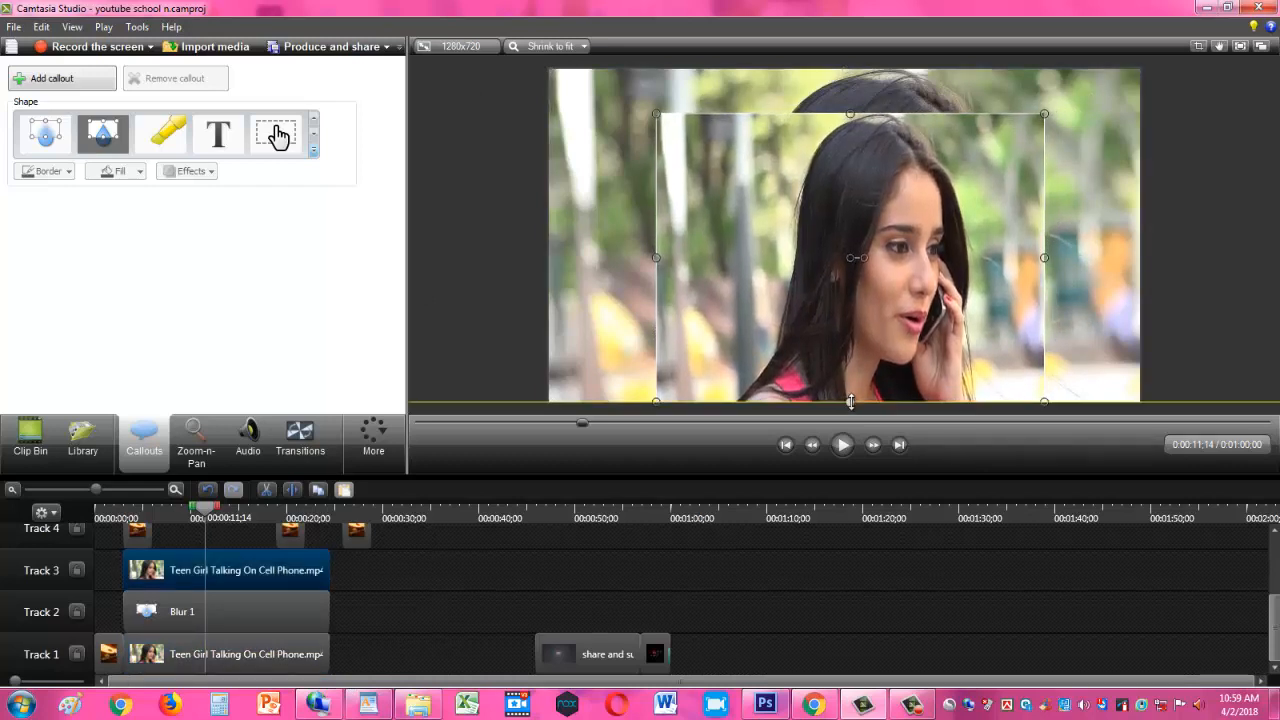
drag(851, 108, 851, 69)
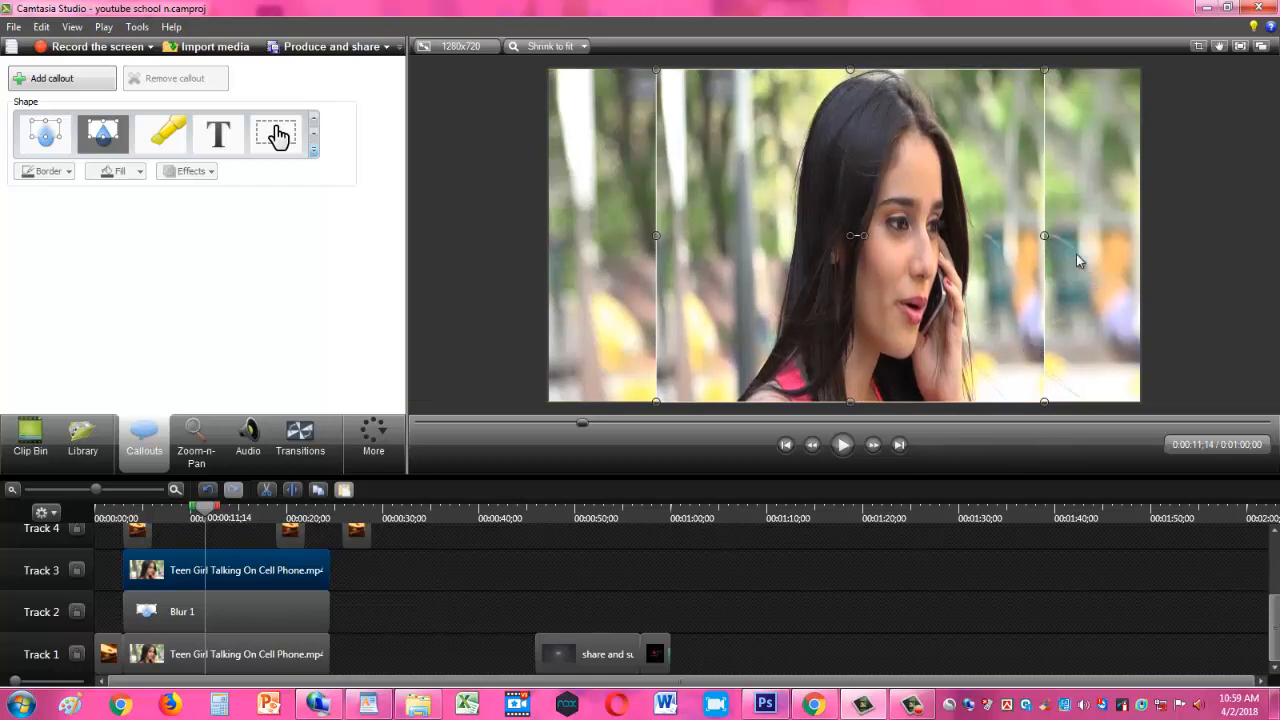
drag(1044, 235, 1030, 262)
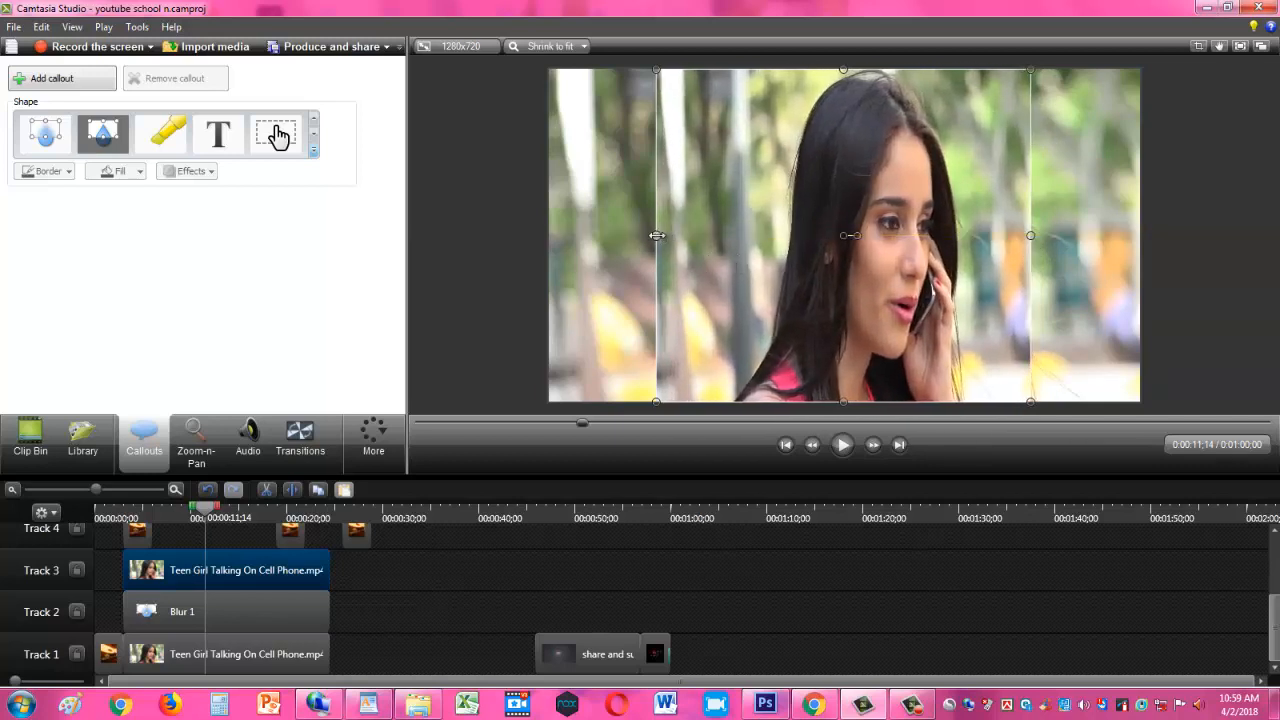
drag(656, 235, 728, 236)
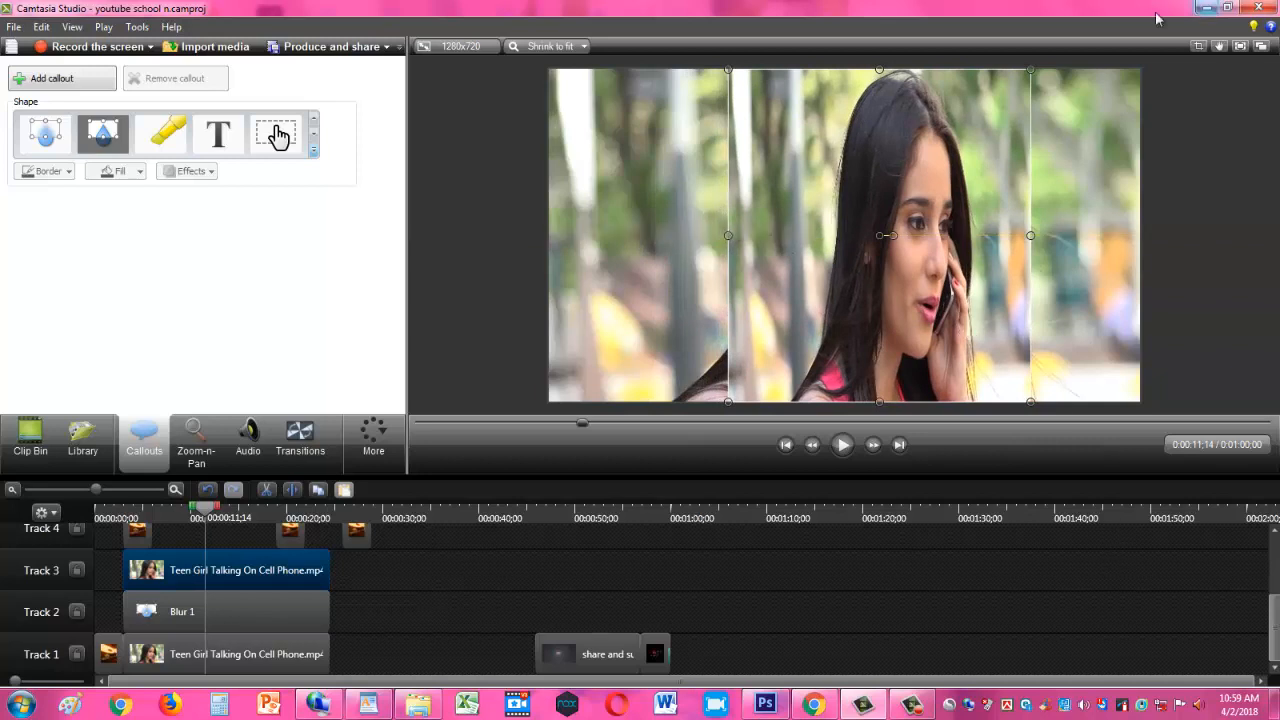
- Enlarge the Blur 1 callout on Track 2 to cover the whole video frame behind the overlay
click(259, 658)
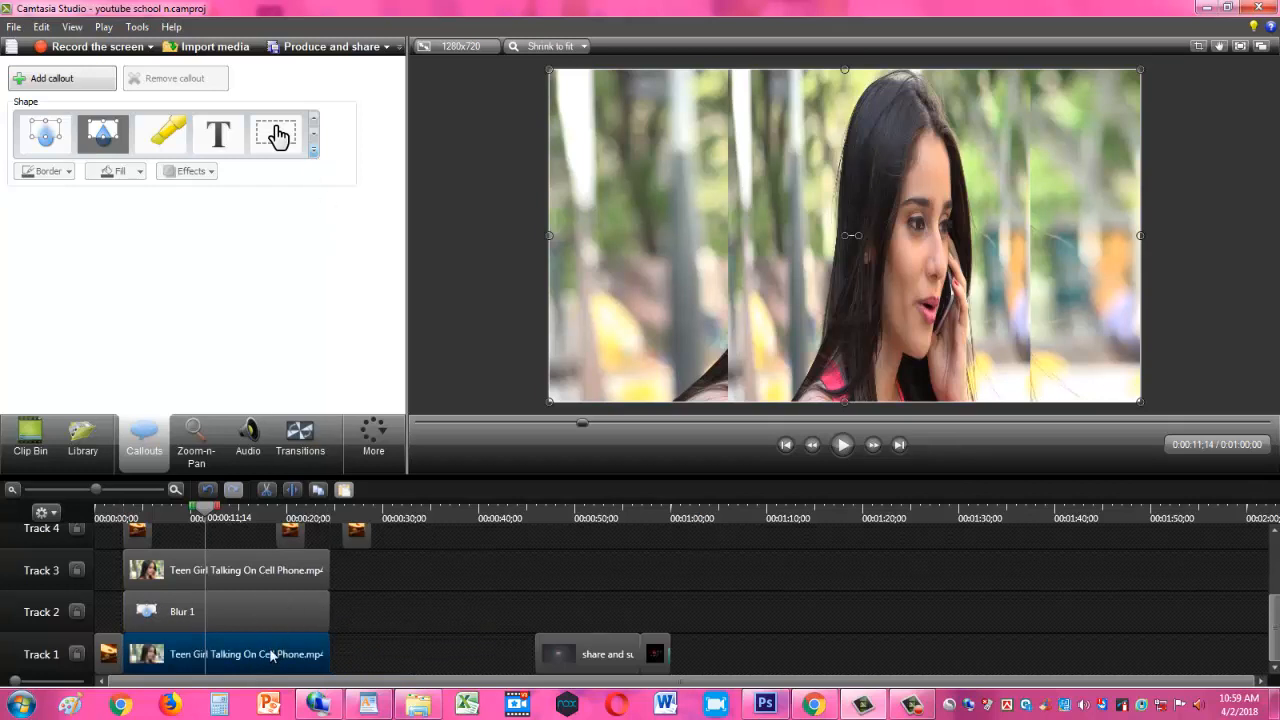
click(256, 621)
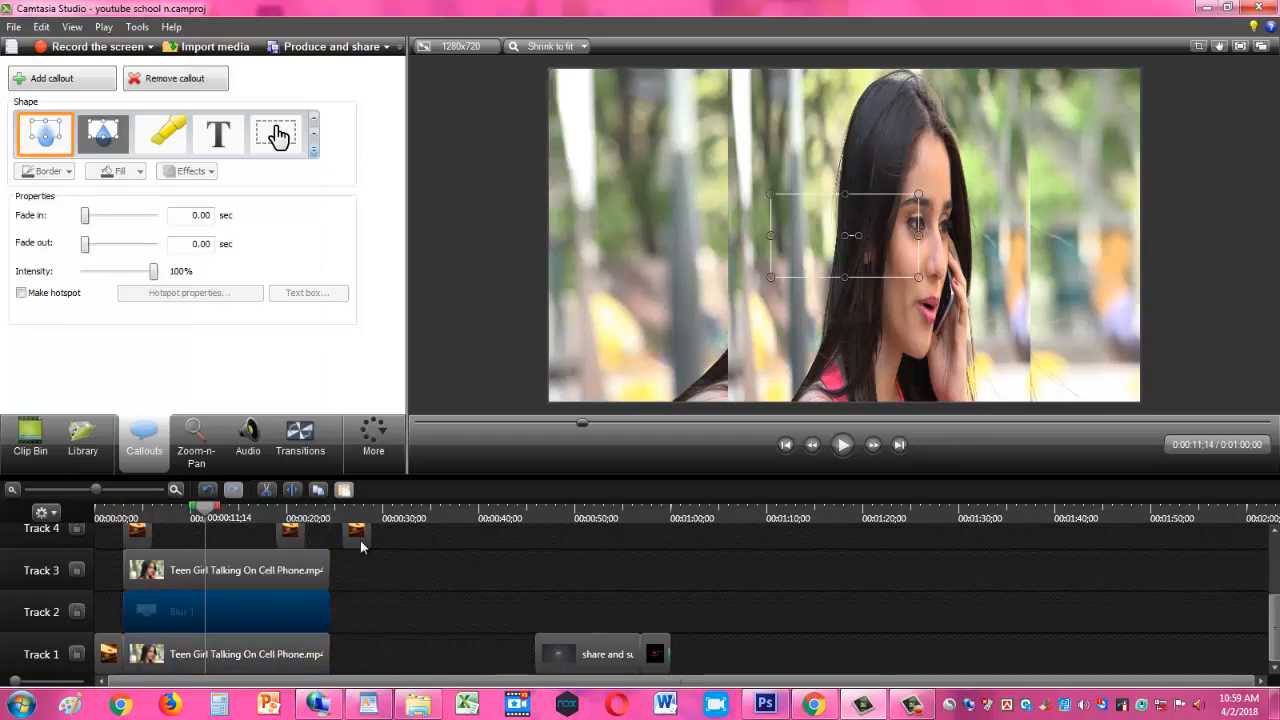
drag(768, 278, 560, 397)
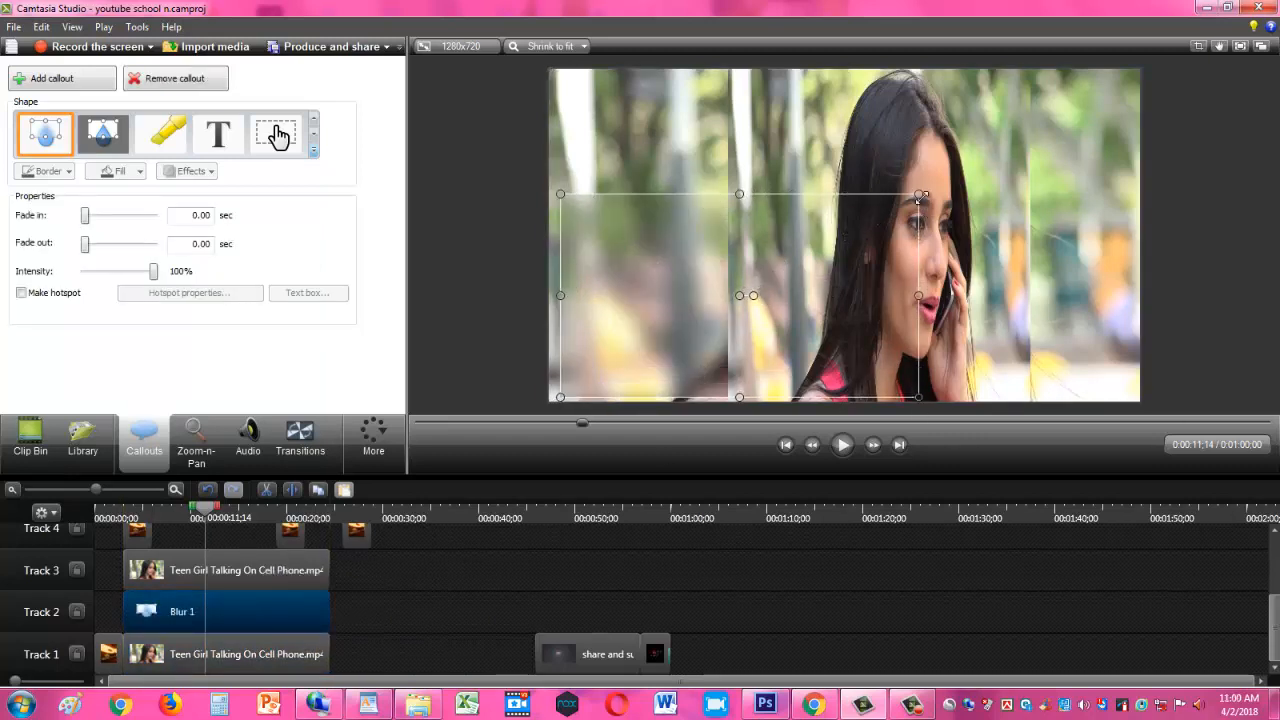
drag(920, 197, 1140, 70)
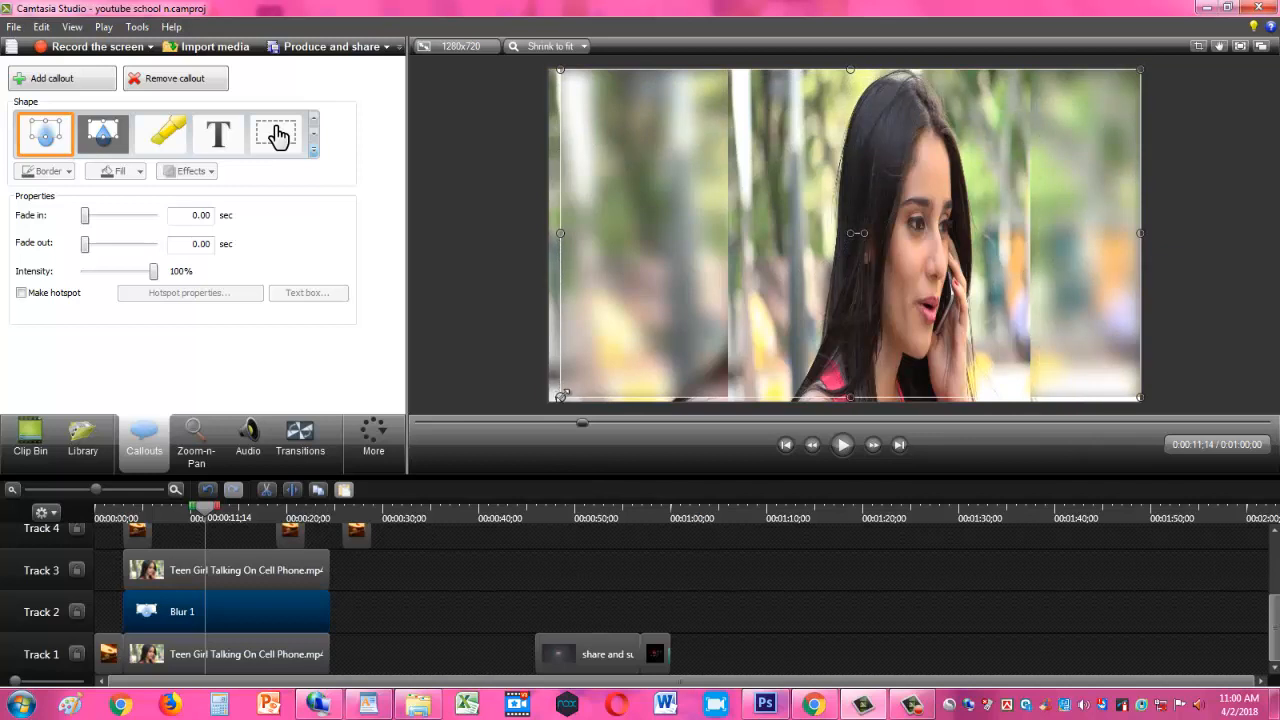
drag(561, 396, 551, 402)
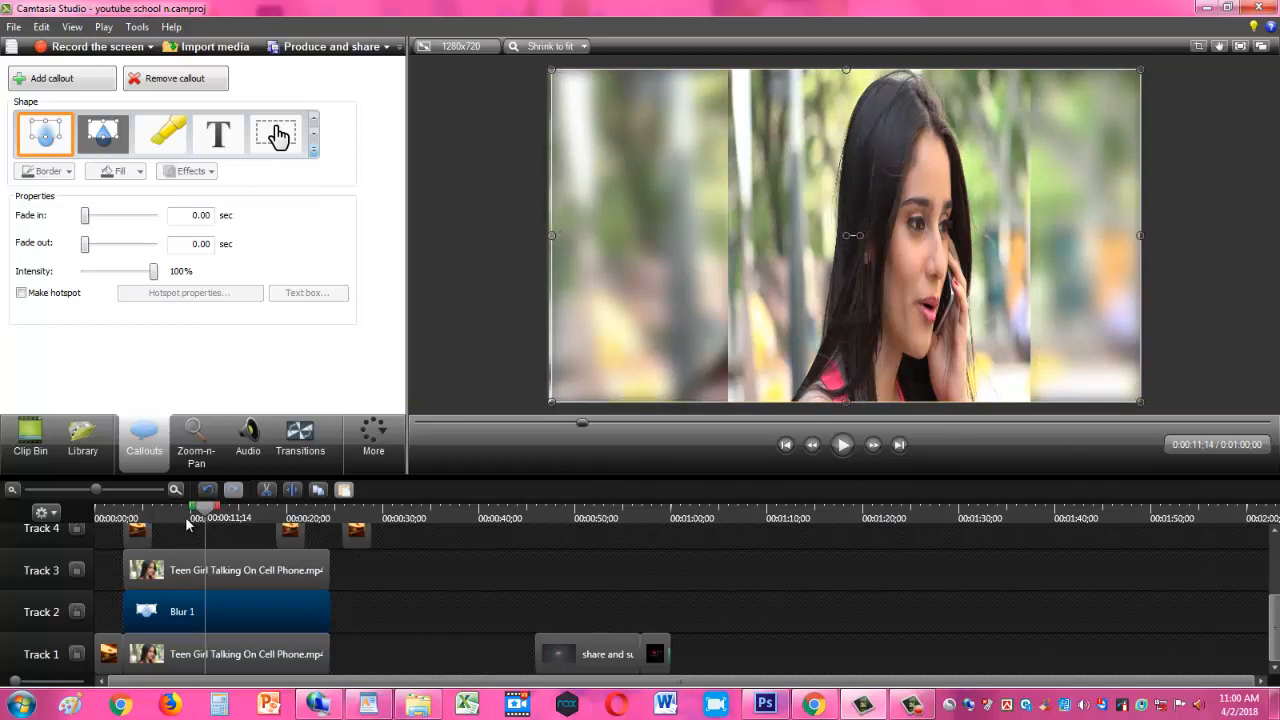
- Play the timeline from the beginning to review the blurred side background effect
drag(186, 520, 104, 518)
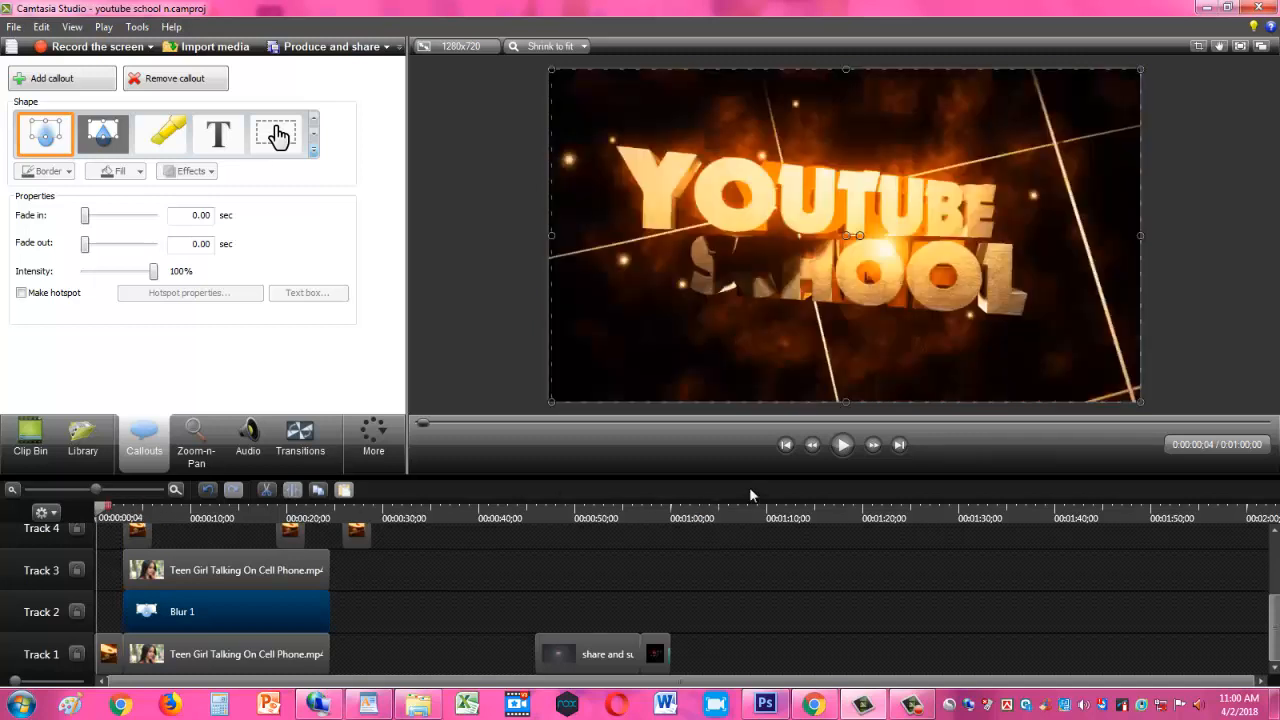
click(842, 445)
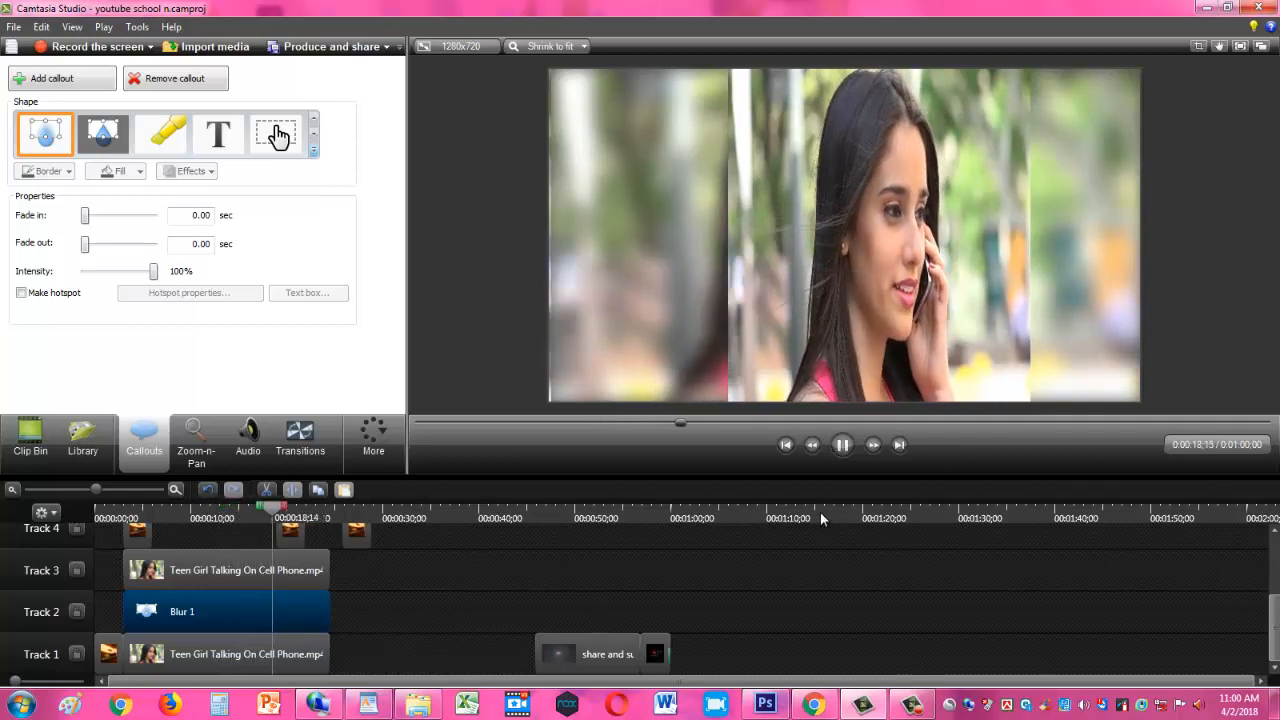
click(843, 445)
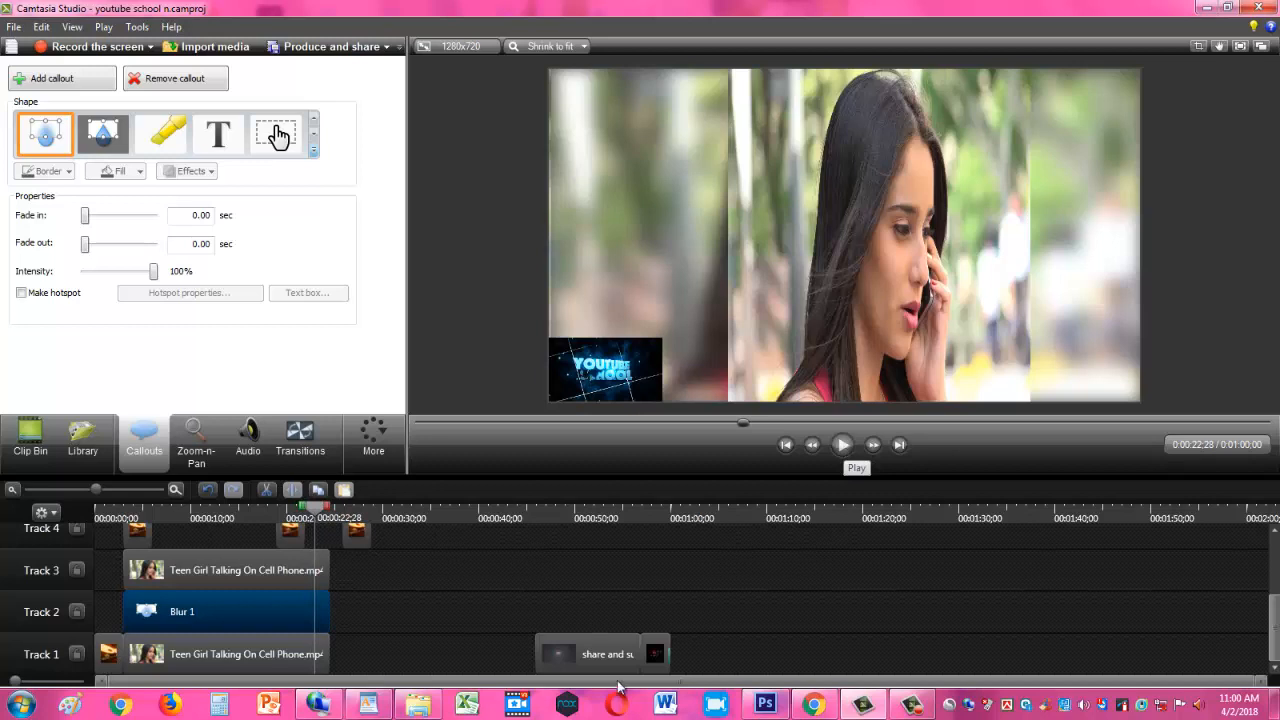
- Close the gaps on Track 1 by moving the share and subscribe clip and the closing clip directly after the phone-call clip
drag(549, 658, 343, 672)
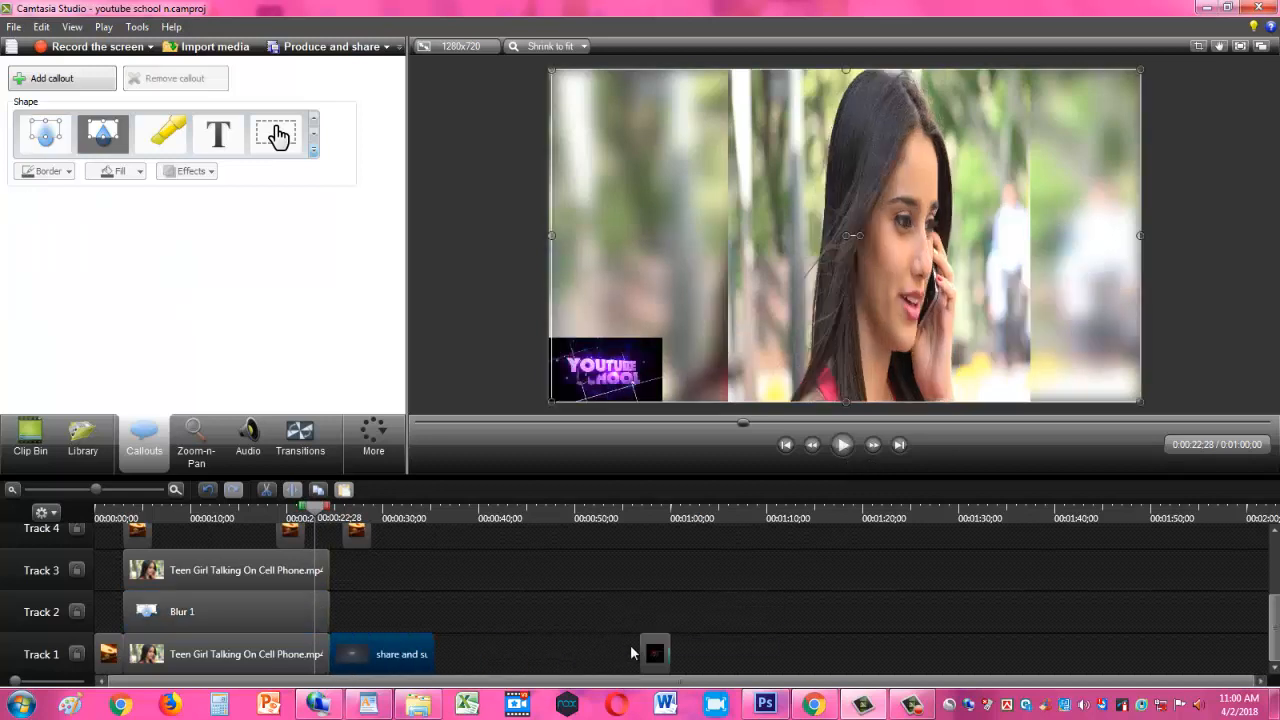
drag(655, 650, 394, 664)
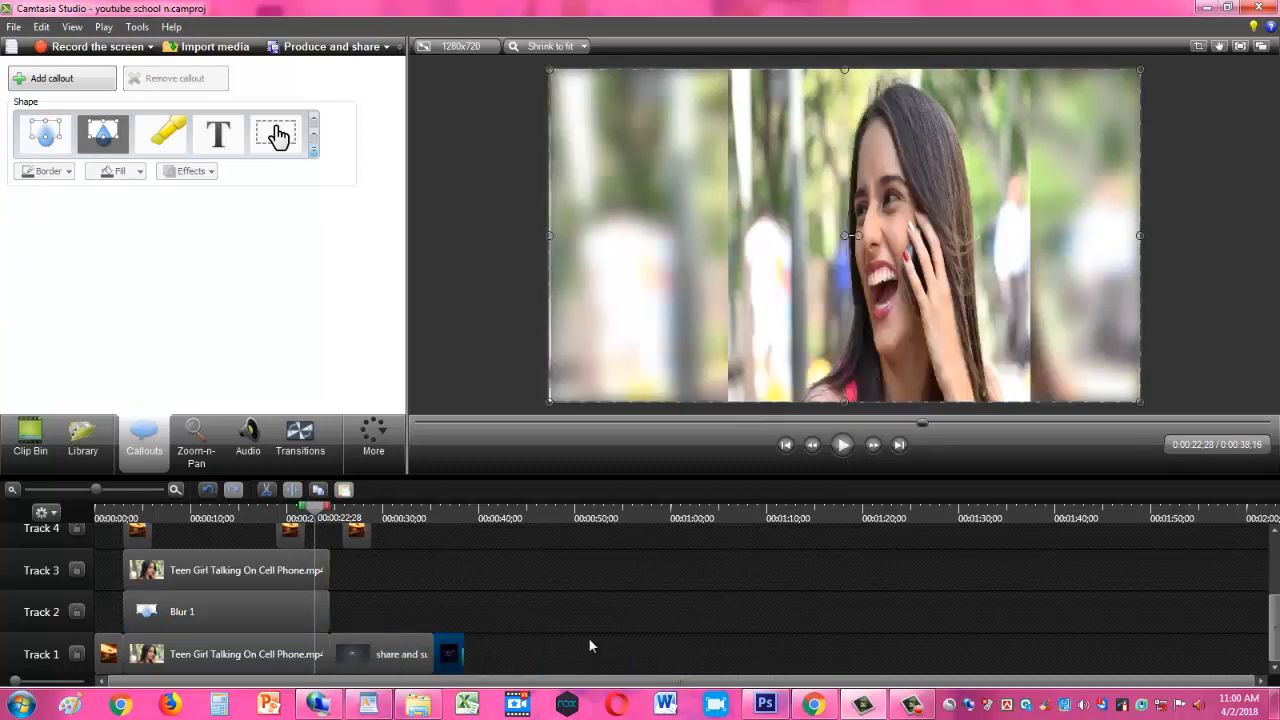